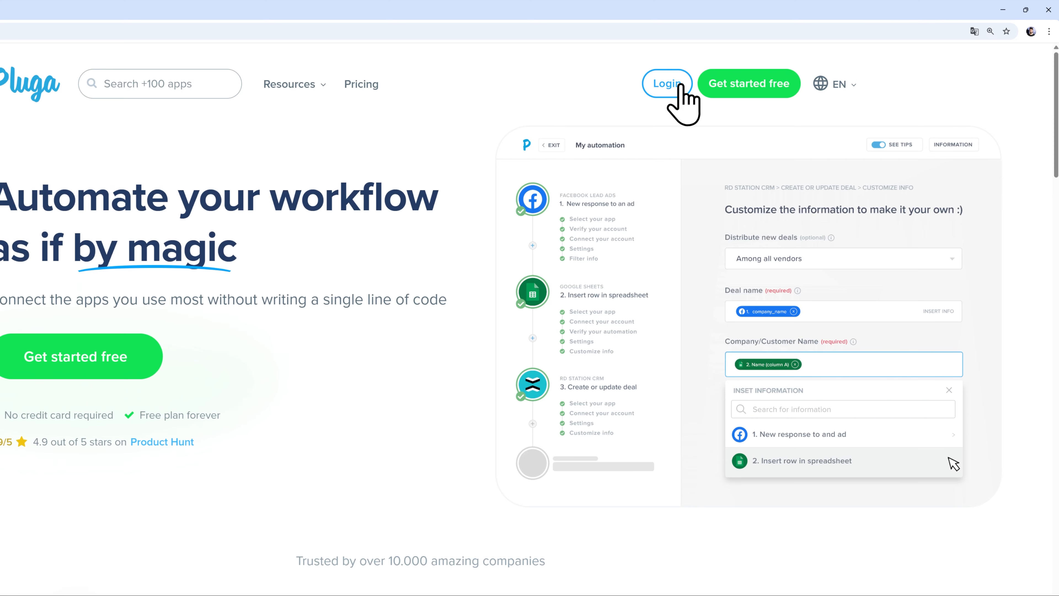
- Sign up for a free Pluga account with an email address and password
{"action": "left_click", "coordinate": [734, 87]}
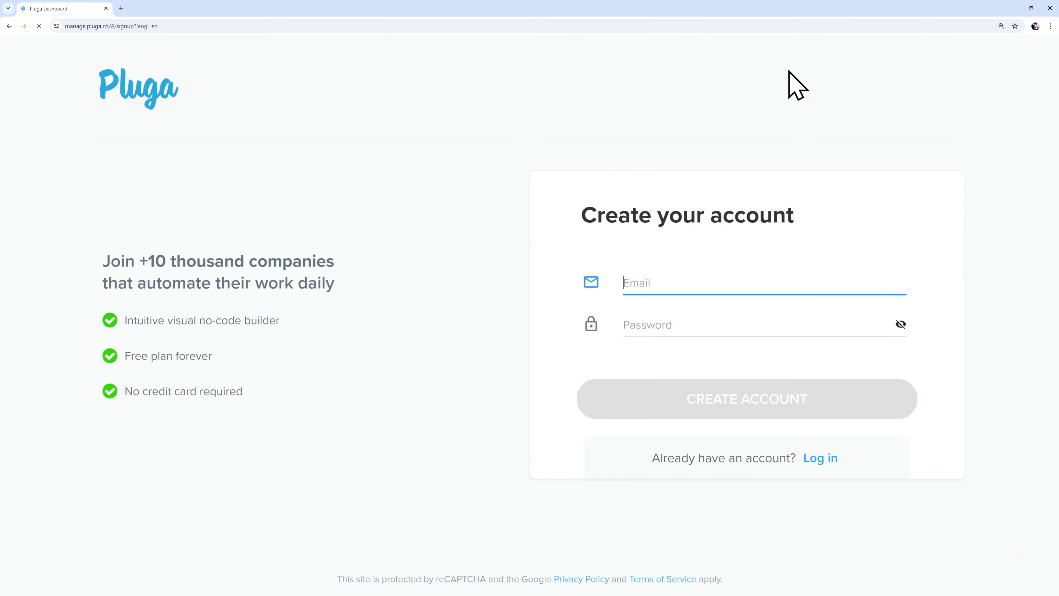
{"action": "key", "text": "Tab"}
{"action": "type", "text": "••••••••••••"}
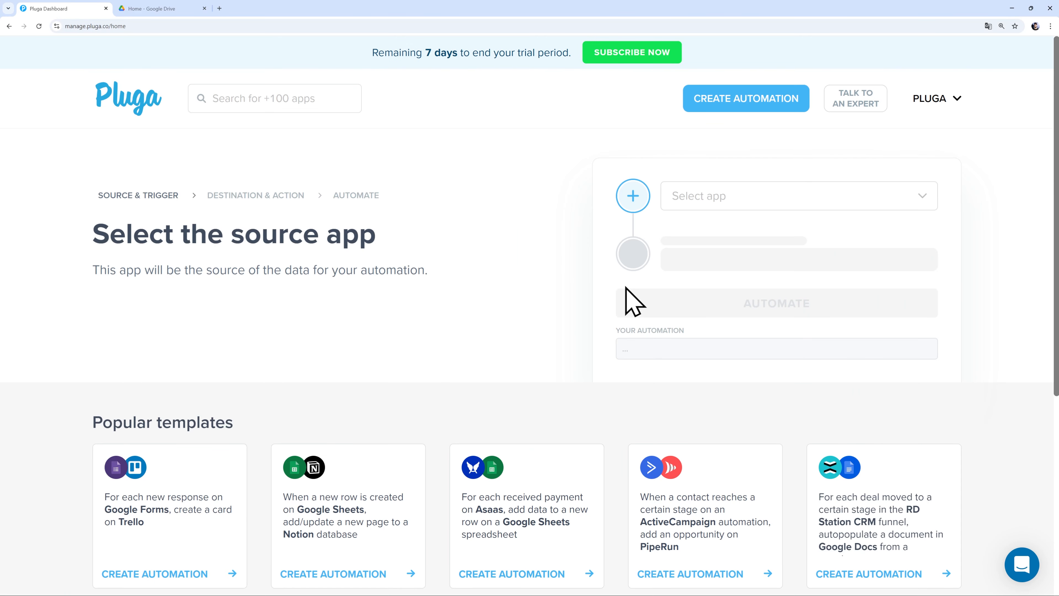
- Choose Facebook Lead Ads as the source app with the New response to an ad trigger
{"action": "left_click", "coordinate": [722, 197]}
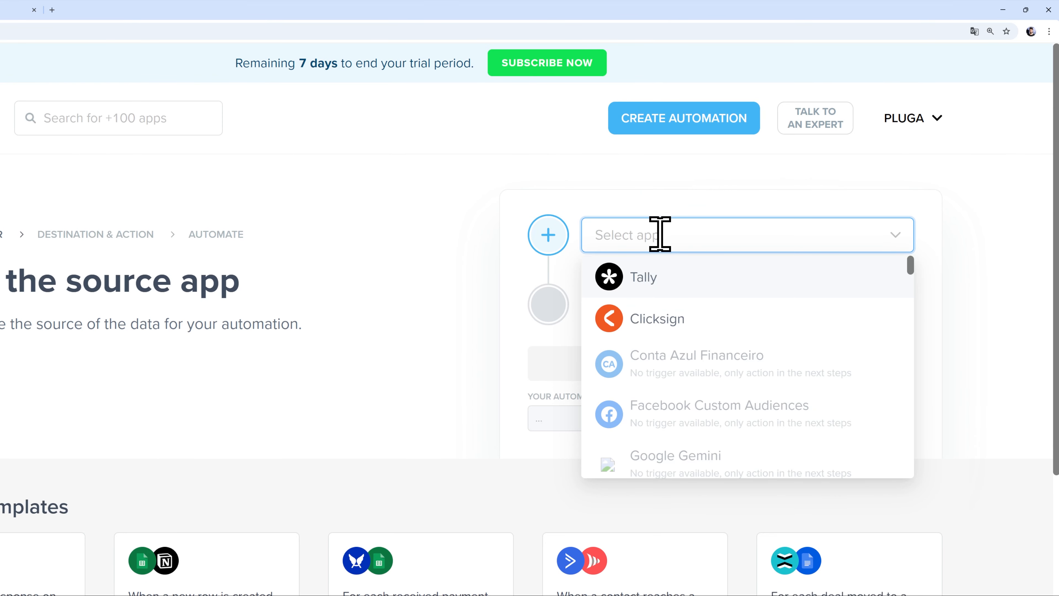
{"action": "type", "text": "facebook"}
{"action": "left_click", "coordinate": [658, 329]}
{"action": "left_click", "coordinate": [680, 255]}
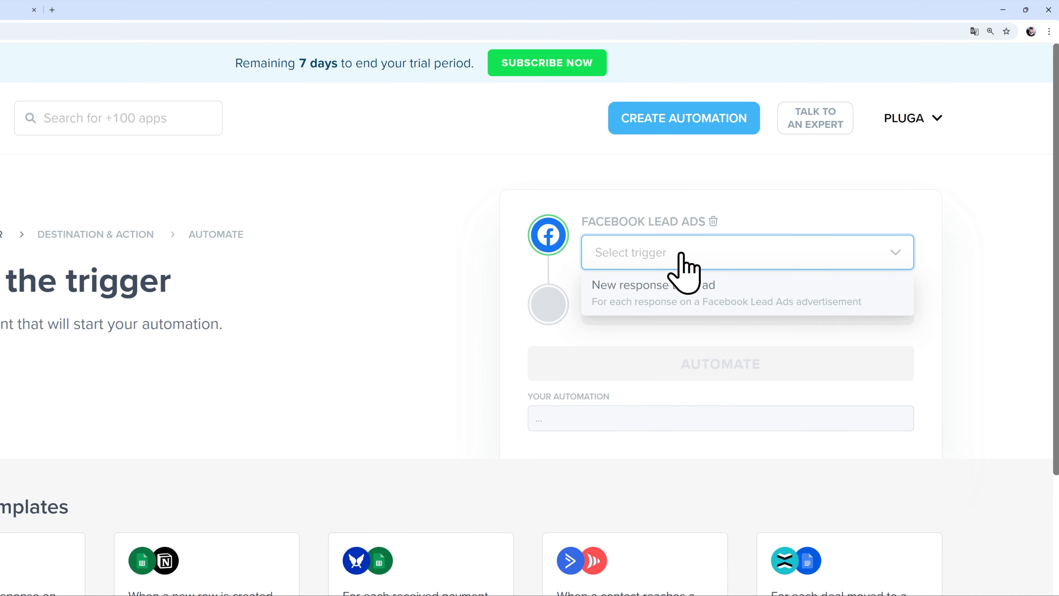
{"action": "left_click", "coordinate": [673, 290]}
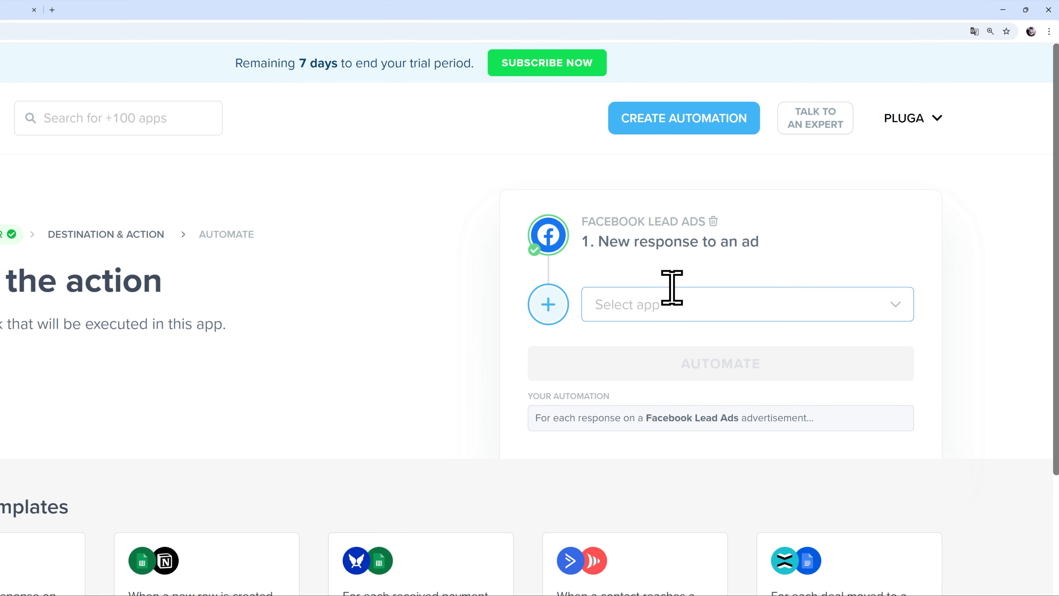
- Choose Google Sheets as the destination app with the Insert row in spreadsheet action
{"action": "left_click", "coordinate": [670, 303]}
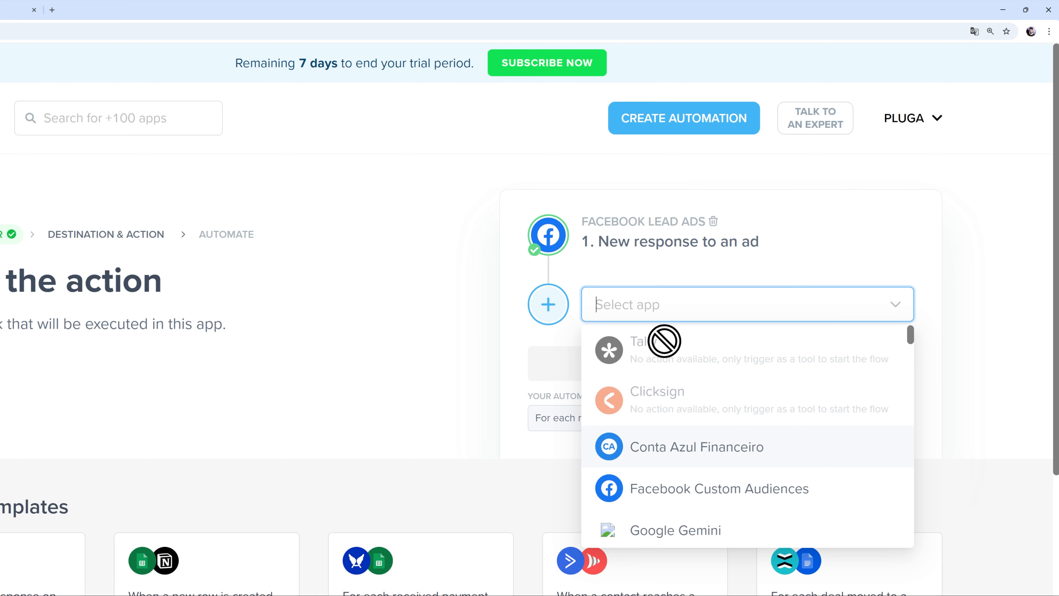
{"action": "type", "text": "google sh"}
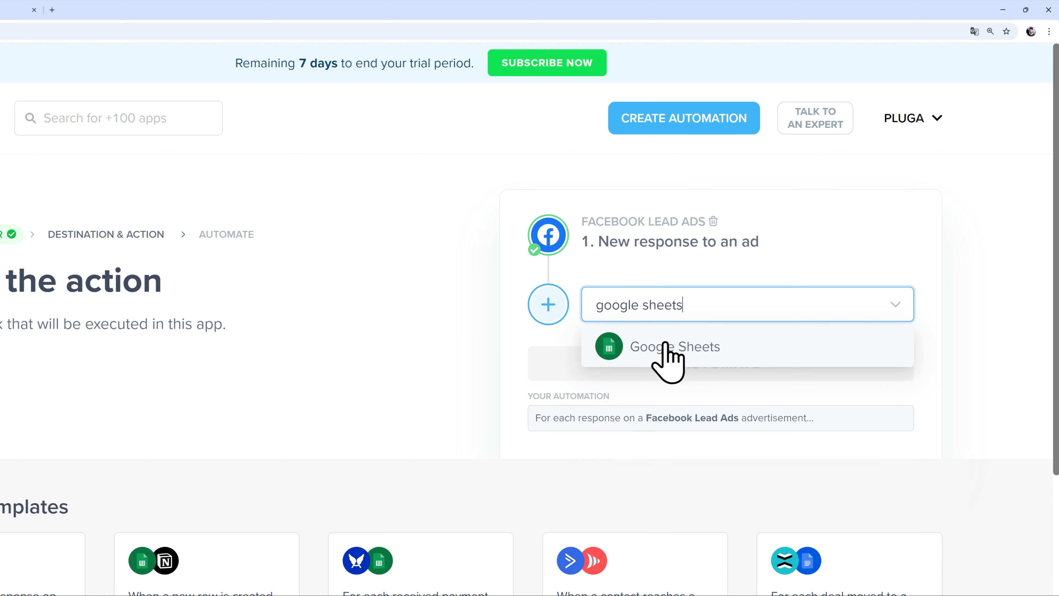
{"action": "type", "text": "eets"}
{"action": "left_click", "coordinate": [665, 345]}
{"action": "left_click", "coordinate": [620, 330]}
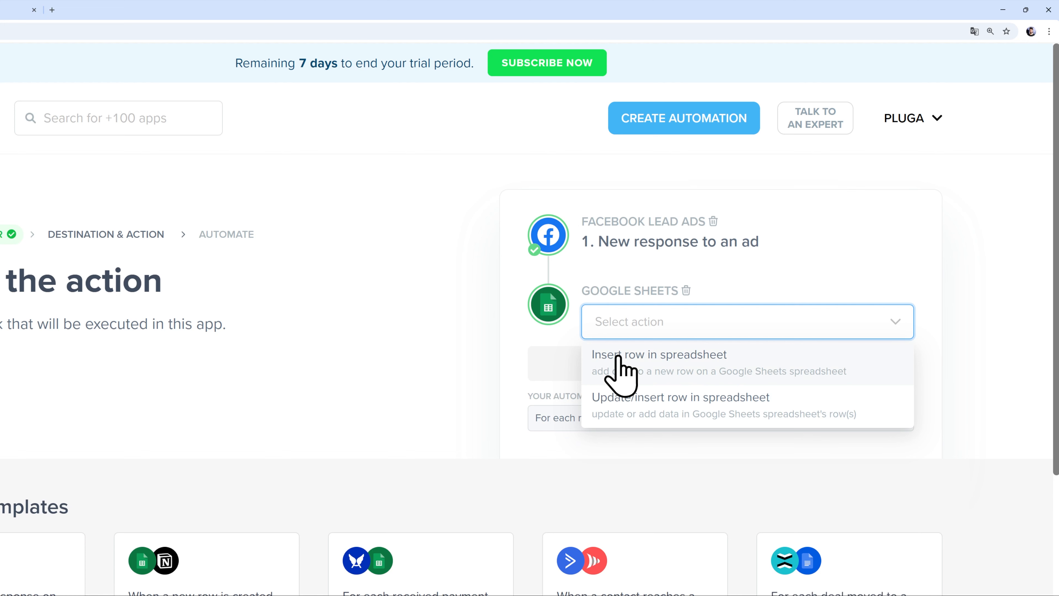
{"action": "left_click", "coordinate": [622, 375]}
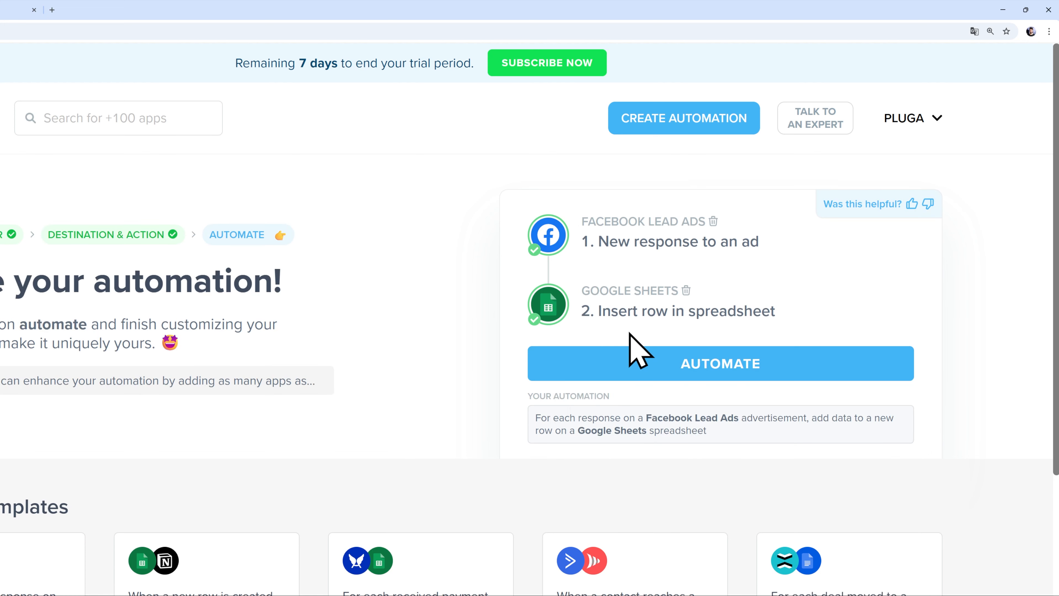
- Create the automation and confirm the Facebook Lead Ads app to reach account verification
{"action": "left_click", "coordinate": [661, 372]}
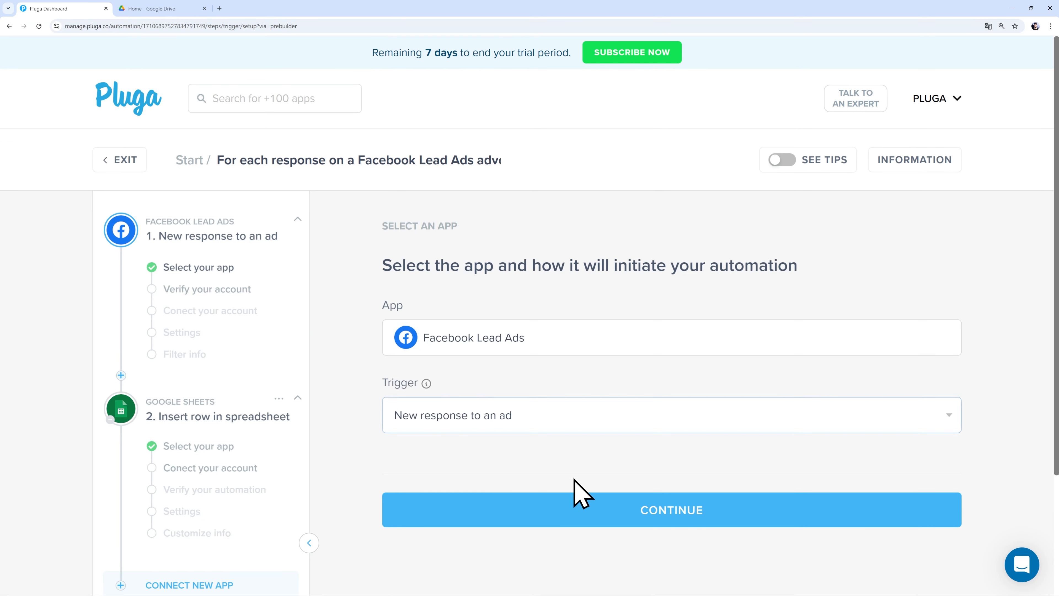
{"action": "left_click", "coordinate": [638, 510]}
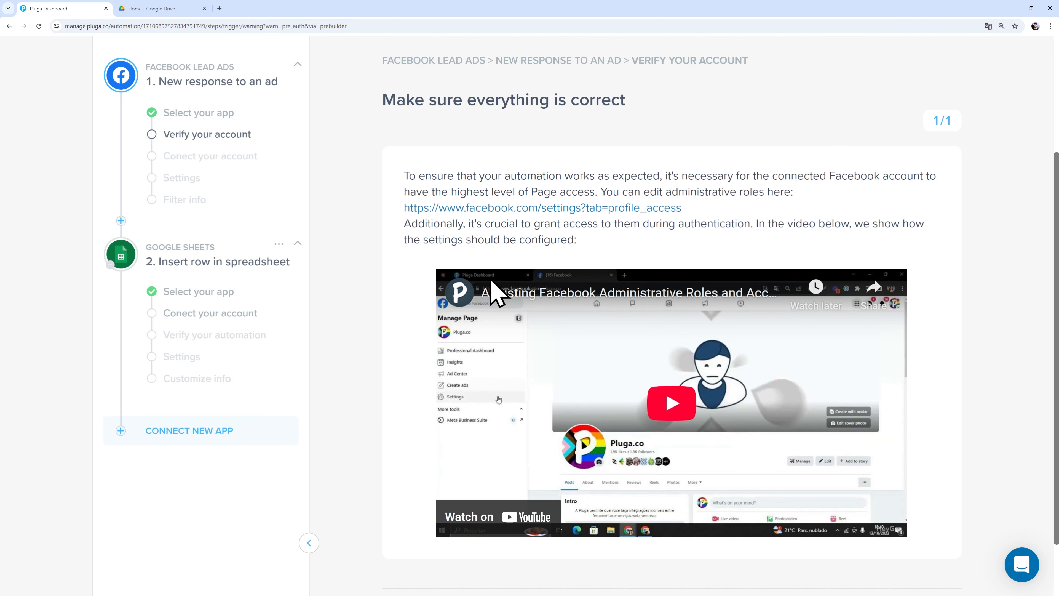
{"action": "scroll", "coordinate": [413, 350], "scroll_direction": "down", "scroll_amount": 2}
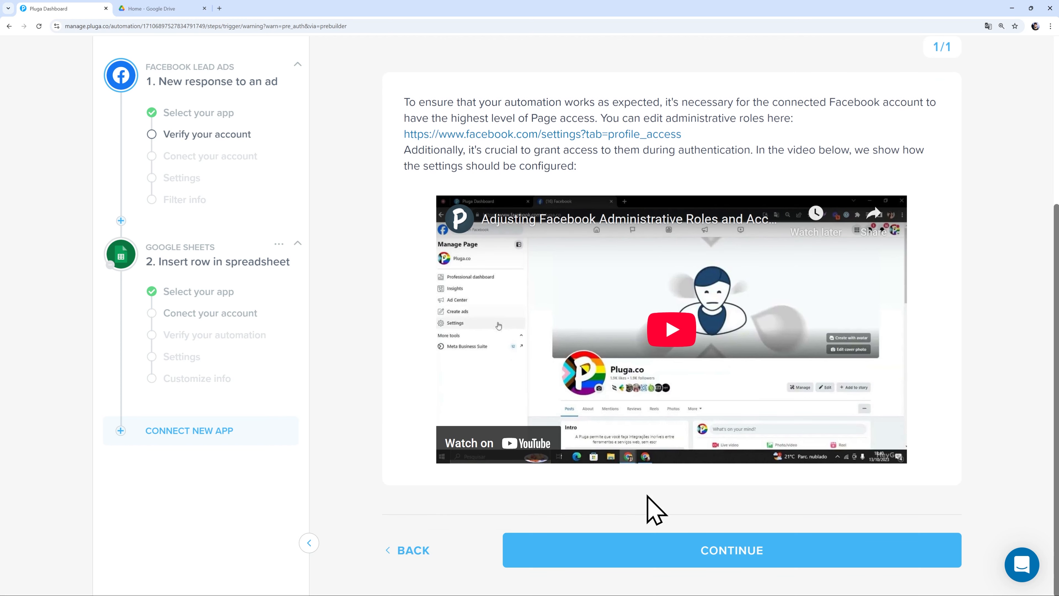
- Connect the second listed Facebook Lead Ads account to the trigger
{"action": "left_click", "coordinate": [709, 555]}
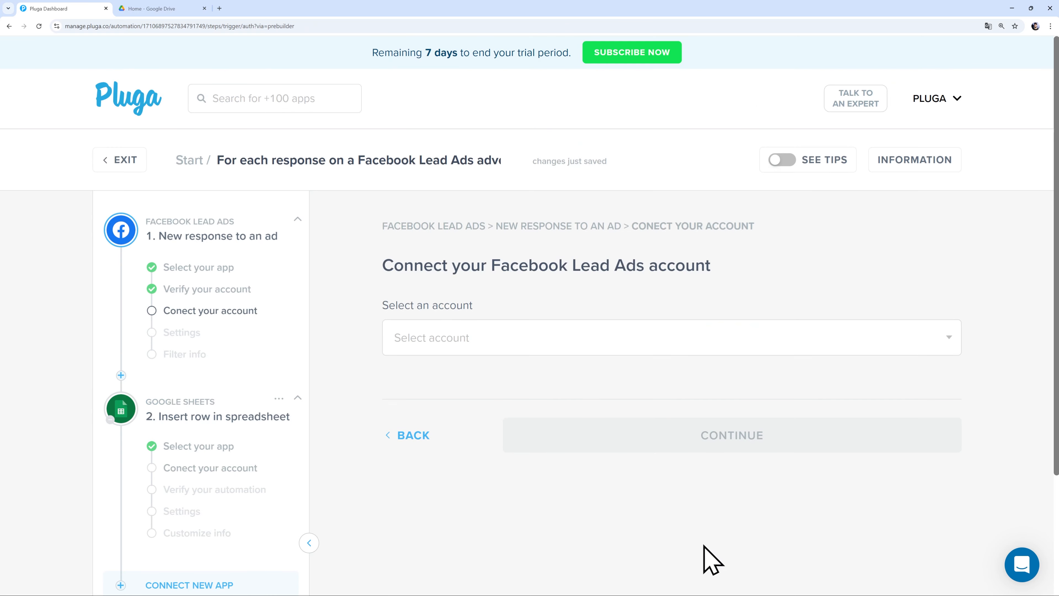
{"action": "left_click", "coordinate": [545, 343]}
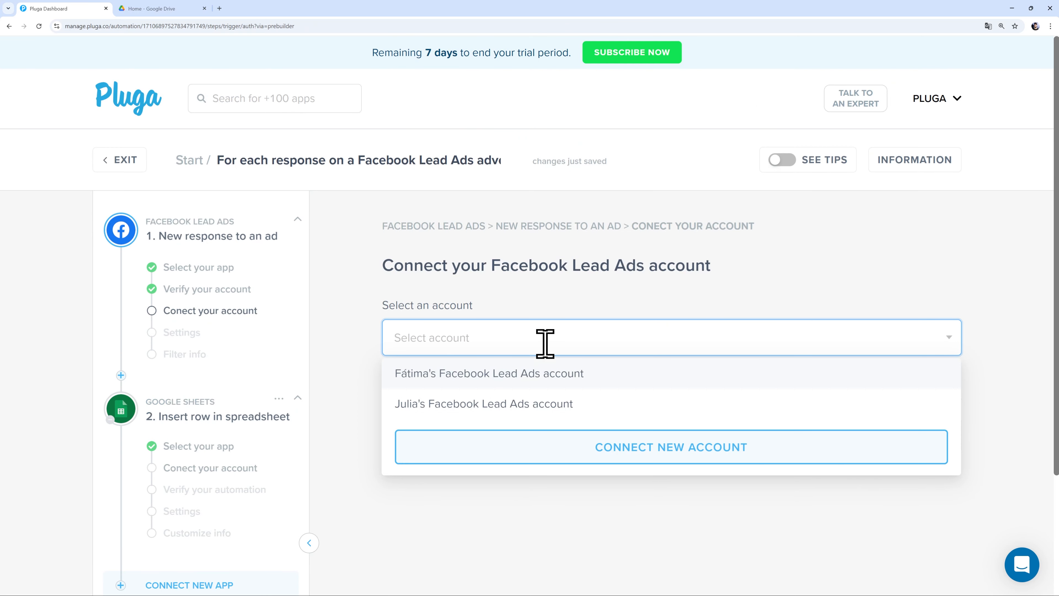
{"action": "left_click", "coordinate": [555, 404]}
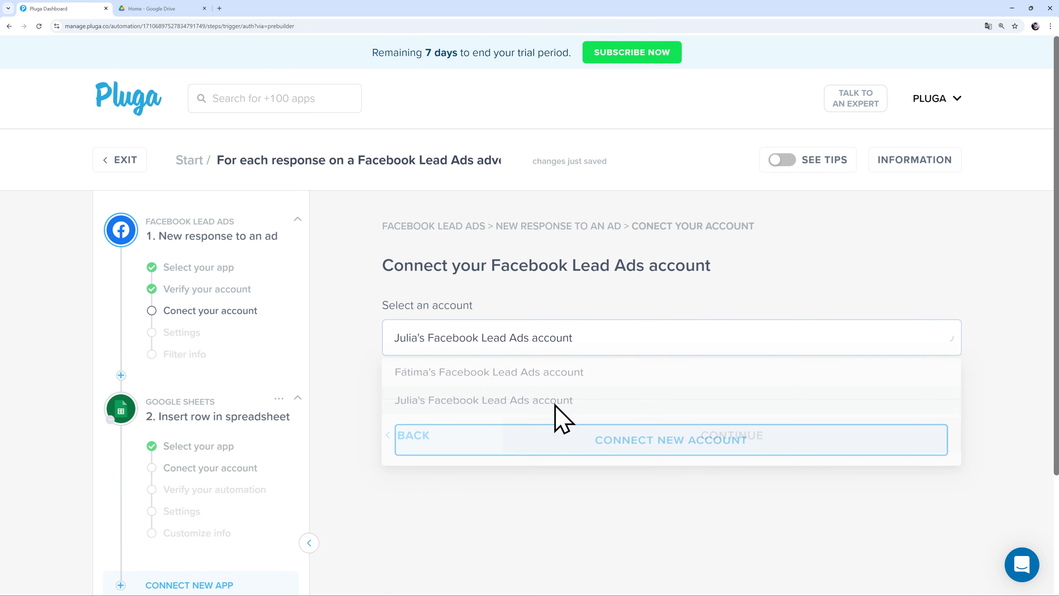
{"action": "left_click", "coordinate": [681, 430]}
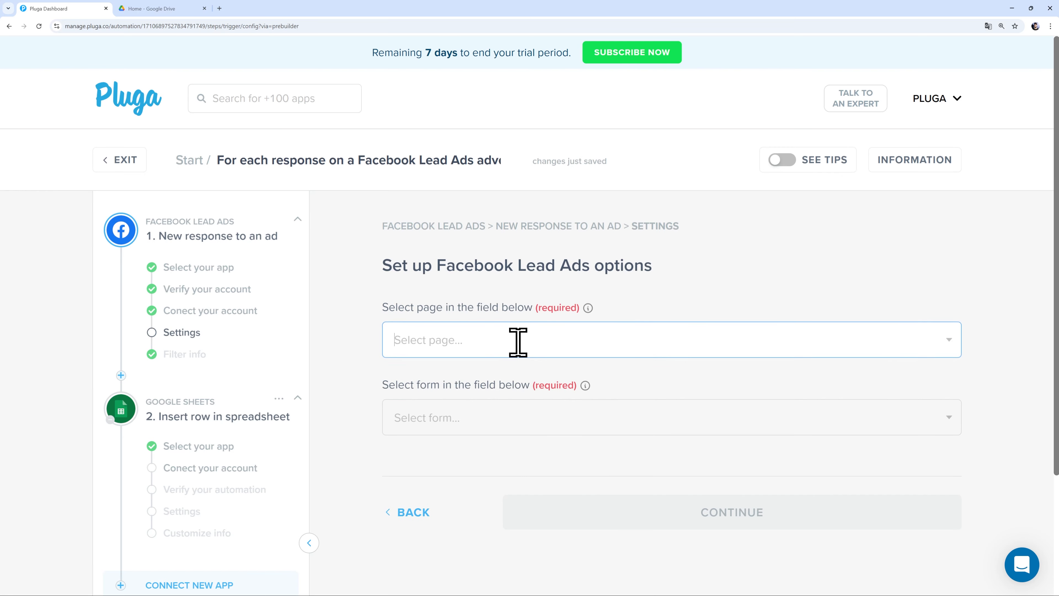
- Set the trigger to the Pluga.co page and the Become an Affiliate – V1 form
{"action": "left_click", "coordinate": [518, 342]}
{"action": "left_click", "coordinate": [503, 373]}
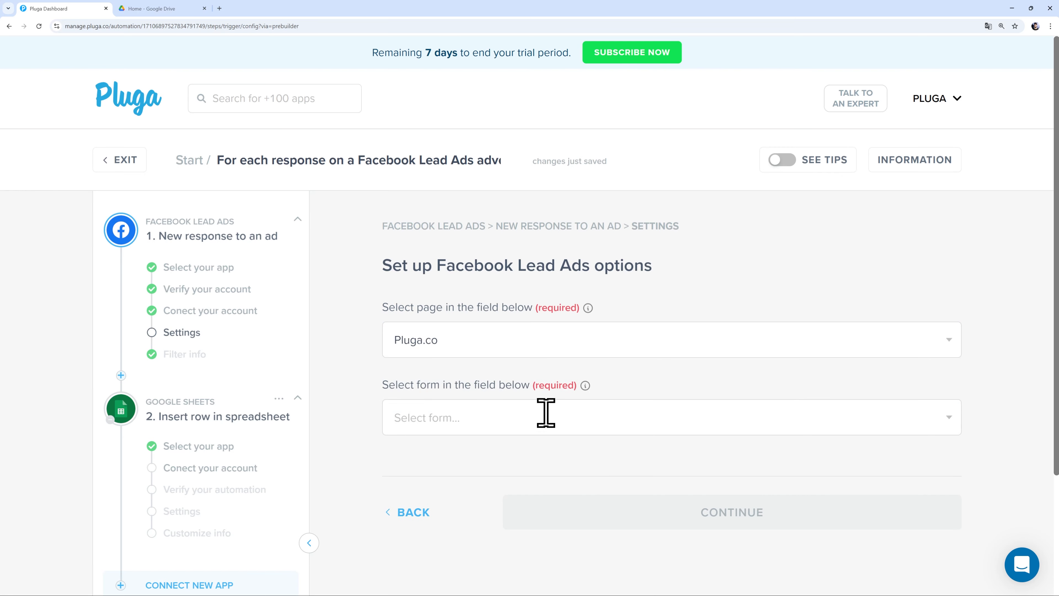
{"action": "left_click", "coordinate": [546, 413]}
{"action": "left_click", "coordinate": [484, 451]}
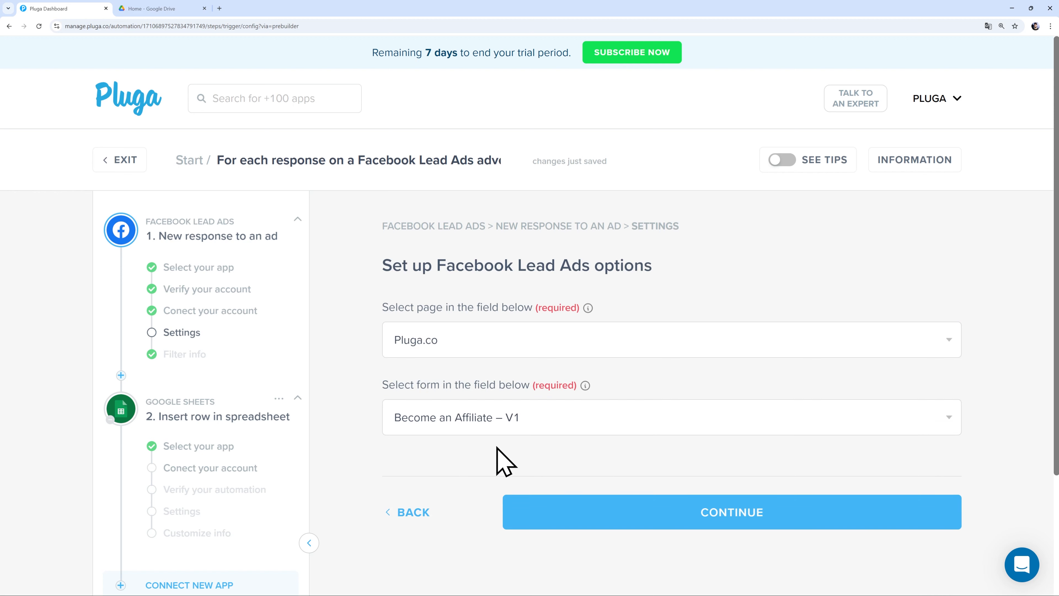
{"action": "left_click", "coordinate": [672, 514]}
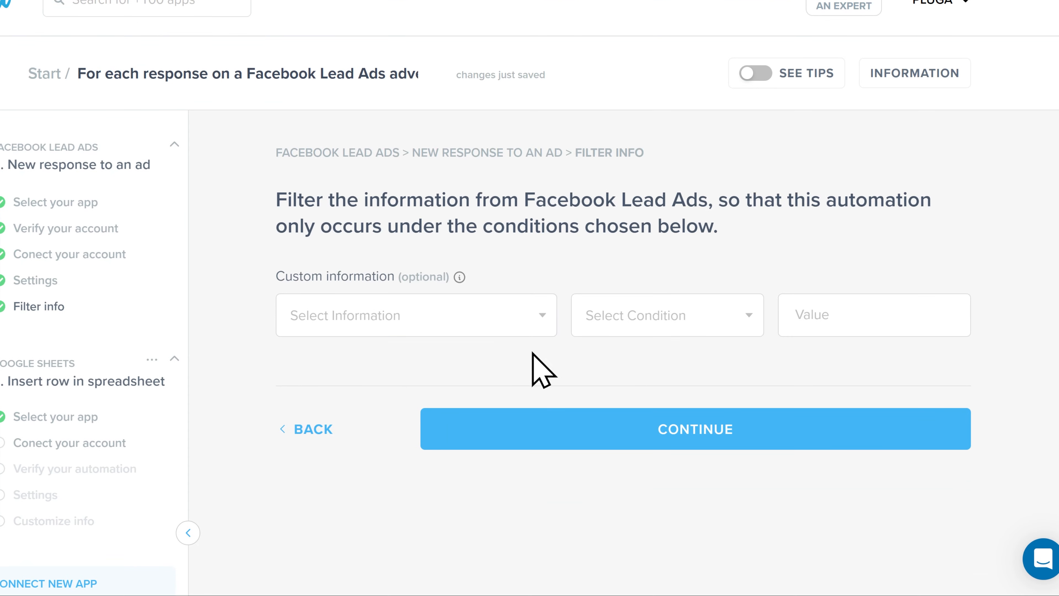
- Add a filter where campaign_name Includes 'Affiliate 2025'
{"action": "left_click", "coordinate": [504, 316]}
{"action": "scroll", "coordinate": [473, 417], "scroll_direction": "down", "scroll_amount": 2}
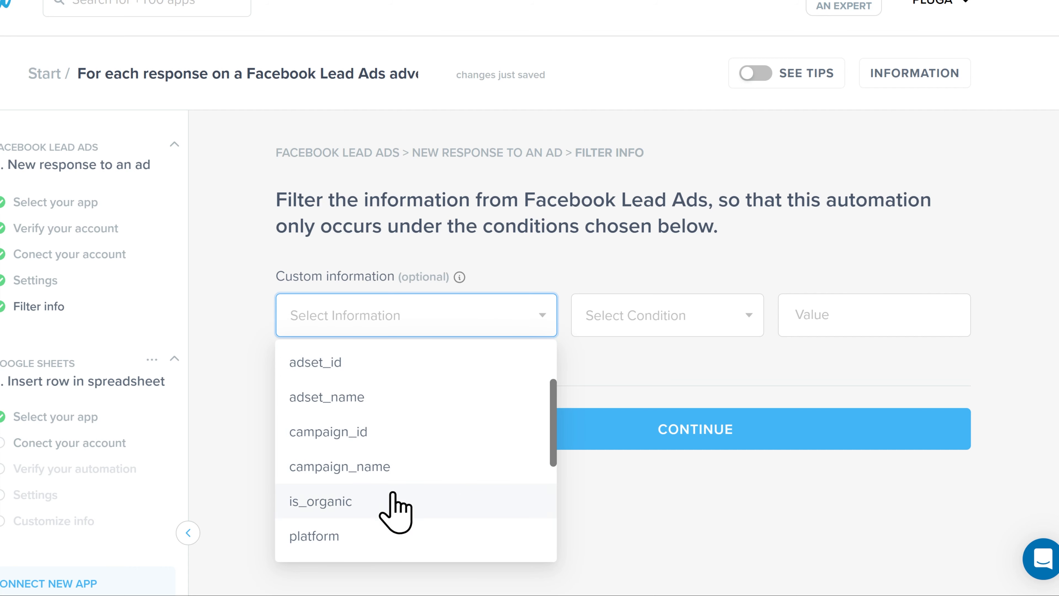
{"action": "left_click", "coordinate": [383, 465]}
{"action": "left_click", "coordinate": [634, 329]}
{"action": "left_click", "coordinate": [638, 355]}
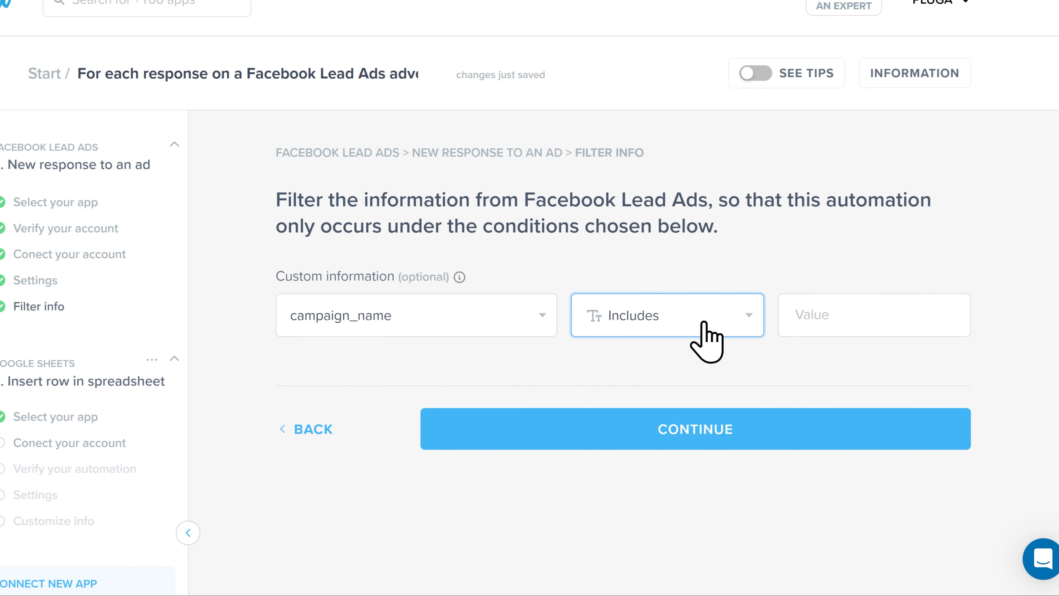
{"action": "left_click", "coordinate": [803, 320]}
{"action": "type", "text": "Affiliate 2025"}
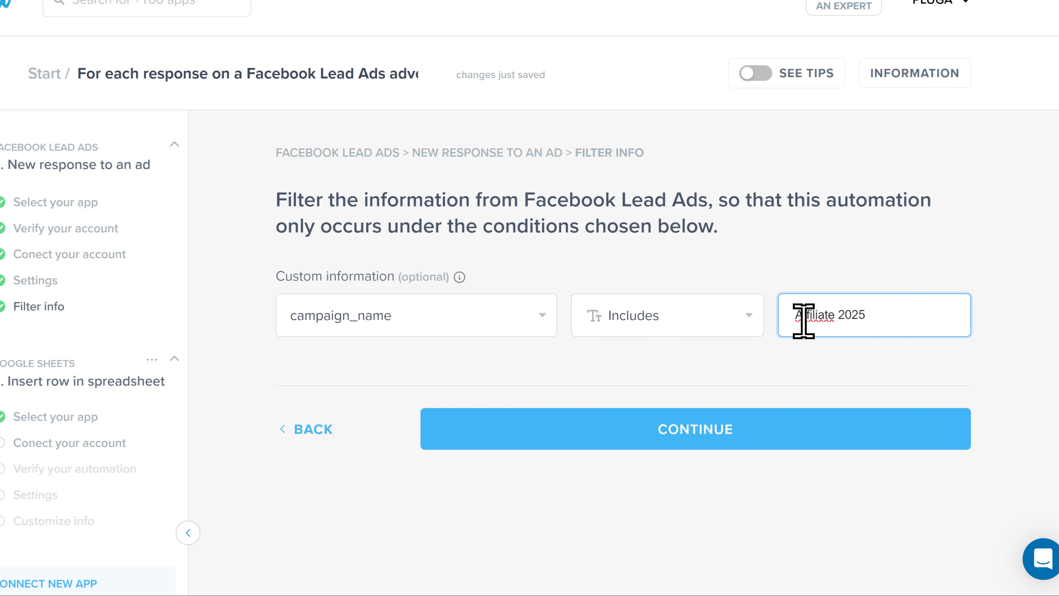
{"action": "left_click", "coordinate": [738, 356]}
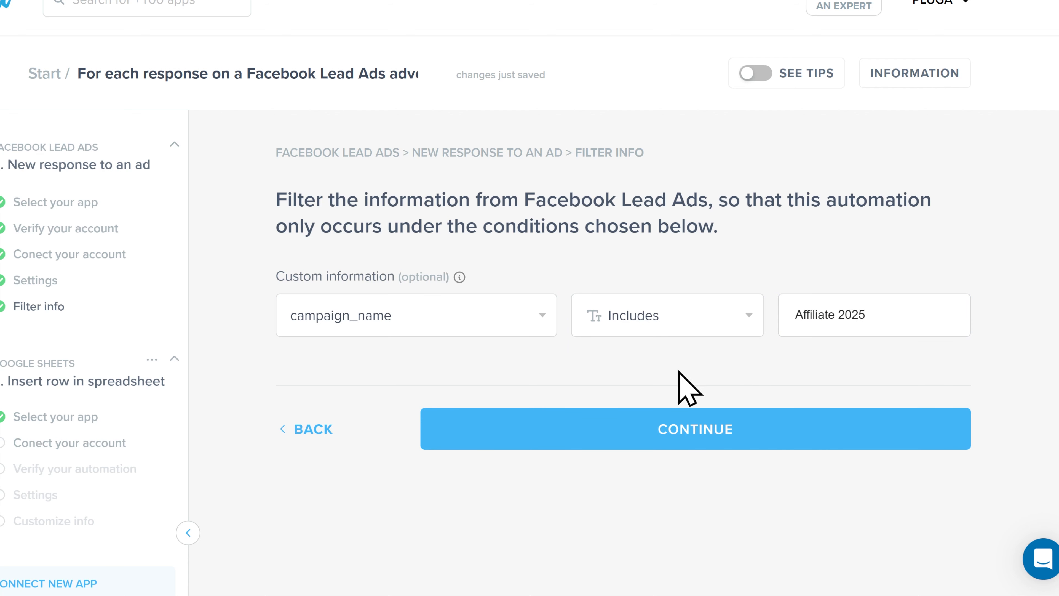
- Remove the campaign_name filter condition and continue with no filter
{"action": "left_click", "coordinate": [543, 313]}
{"action": "left_click", "coordinate": [542, 314]}
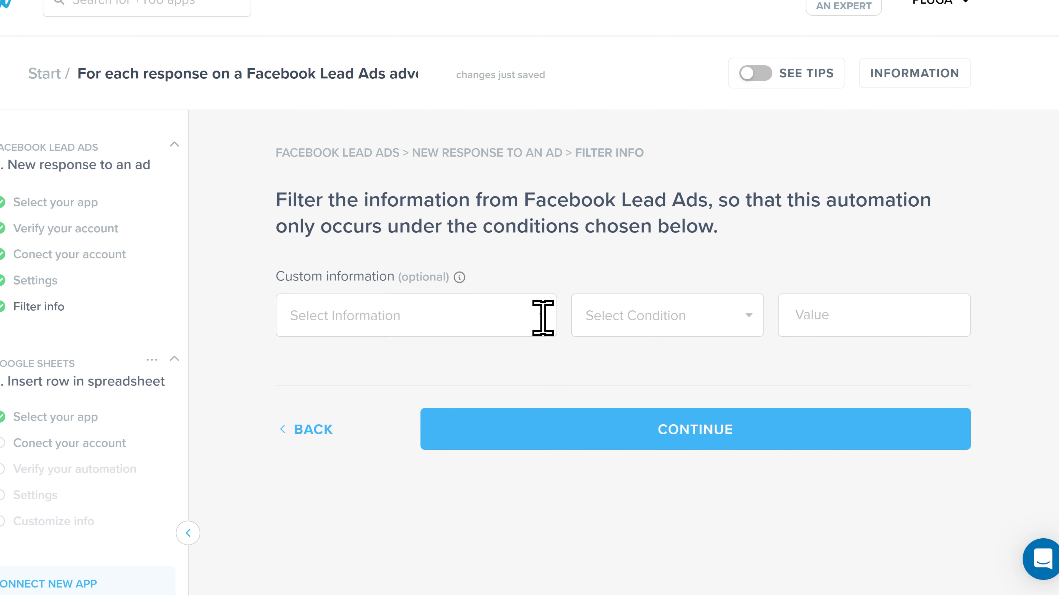
{"action": "left_click", "coordinate": [669, 441]}
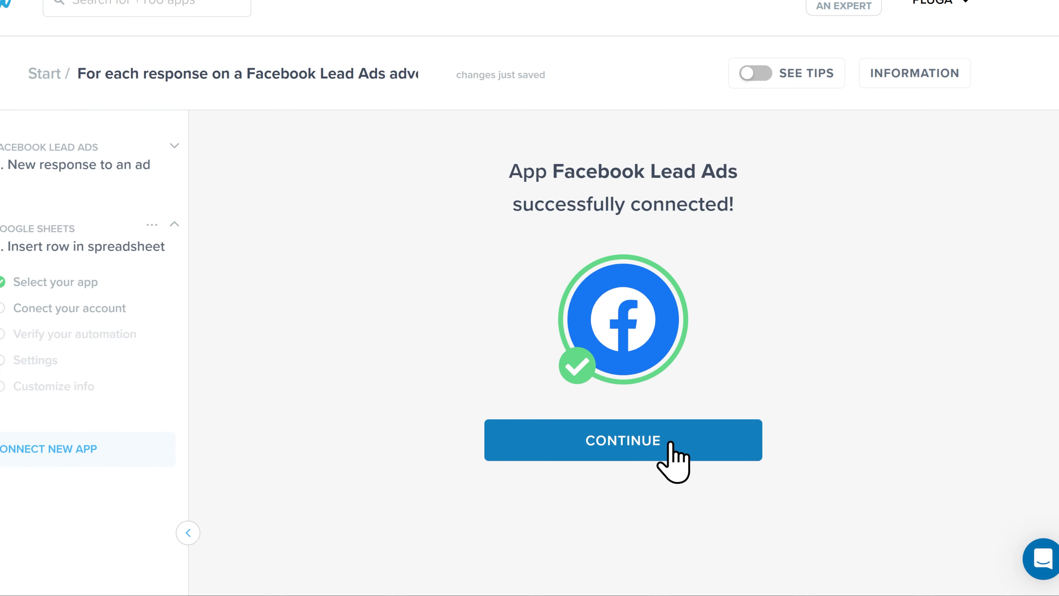
- Confirm the Google Sheets Insert row action and connect the last listed Google Sheets account
{"action": "left_click", "coordinate": [672, 445]}
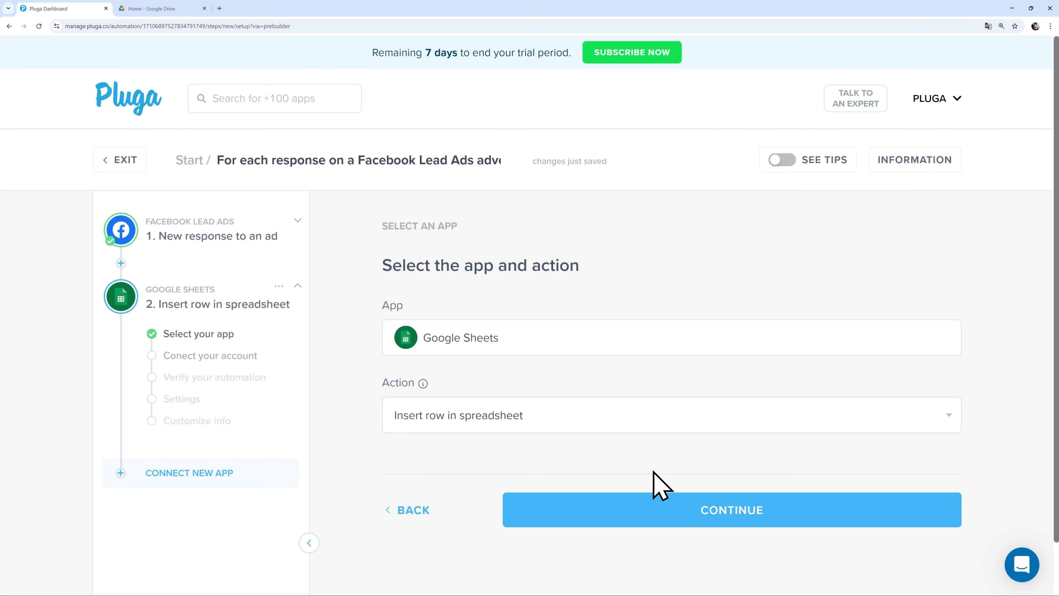
{"action": "left_click", "coordinate": [684, 522]}
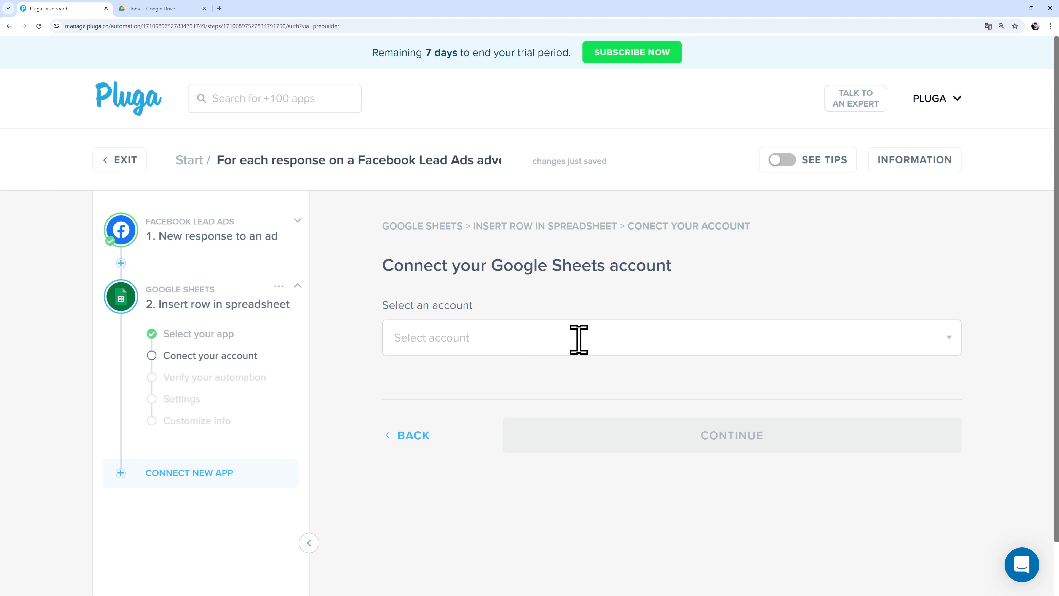
{"action": "left_click", "coordinate": [578, 339]}
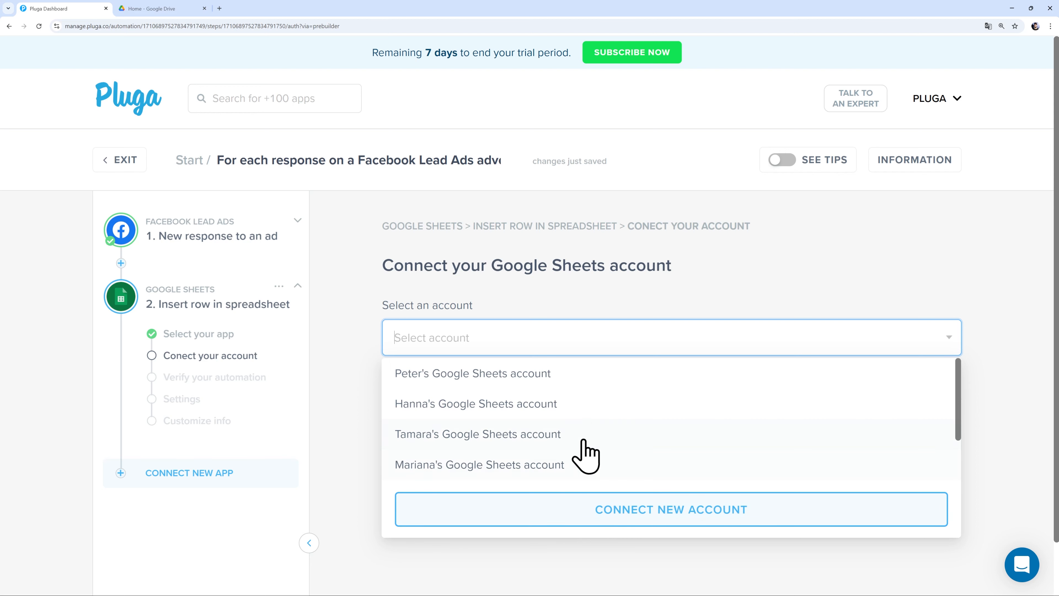
{"action": "scroll", "coordinate": [586, 442], "scroll_direction": "down", "scroll_amount": 3}
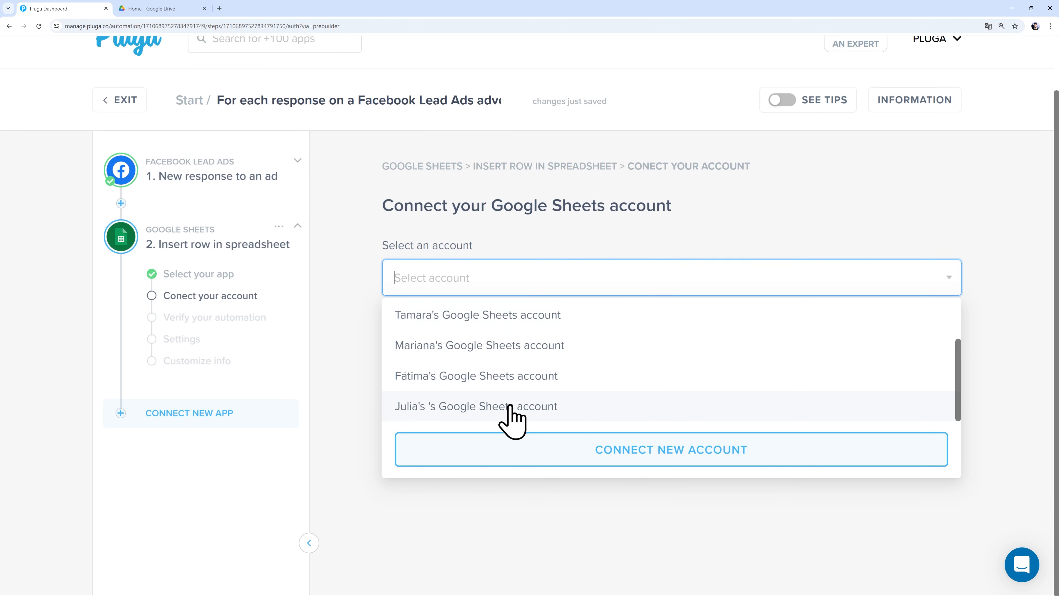
{"action": "left_click", "coordinate": [511, 407]}
{"action": "left_click", "coordinate": [667, 371]}
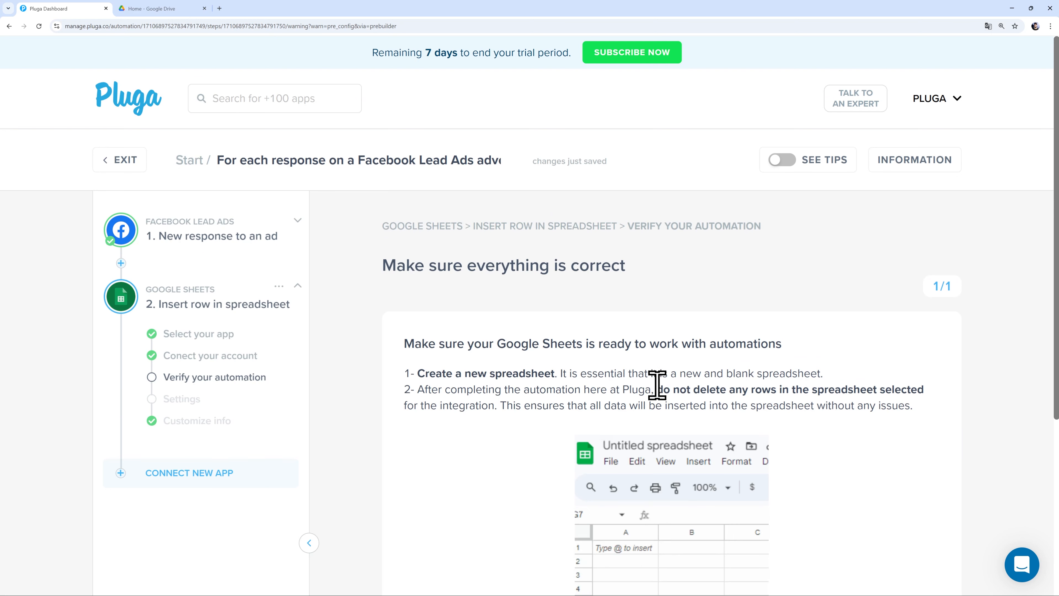
- Create a blank Google Sheets spreadsheet from Google Drive's New menu
{"action": "scroll", "coordinate": [655, 375], "scroll_direction": "down", "scroll_amount": 3}
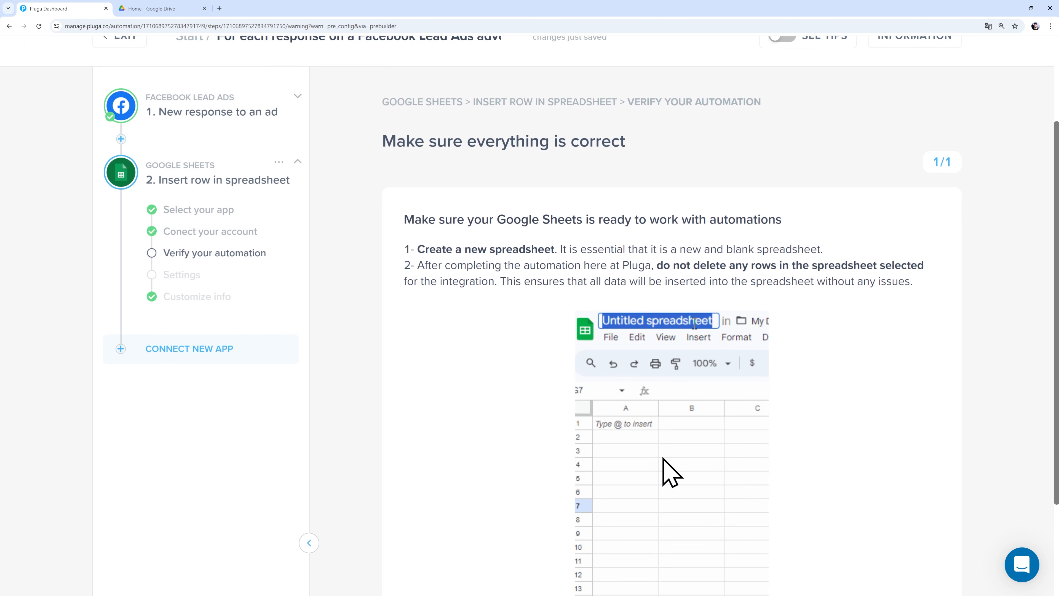
{"action": "scroll", "coordinate": [663, 458], "scroll_direction": "down", "scroll_amount": 1}
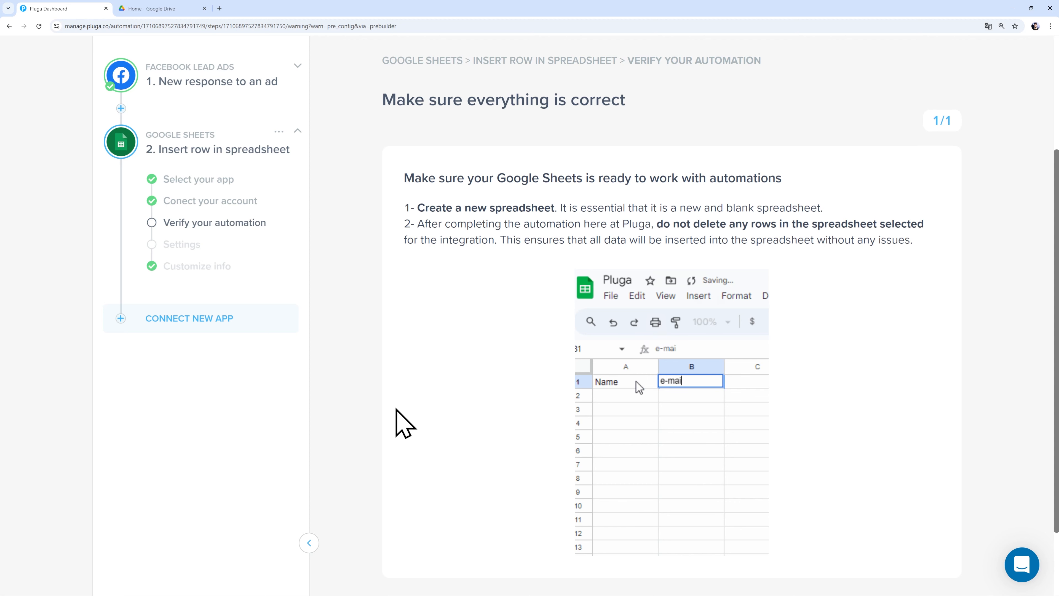
{"action": "left_click", "coordinate": [164, 5]}
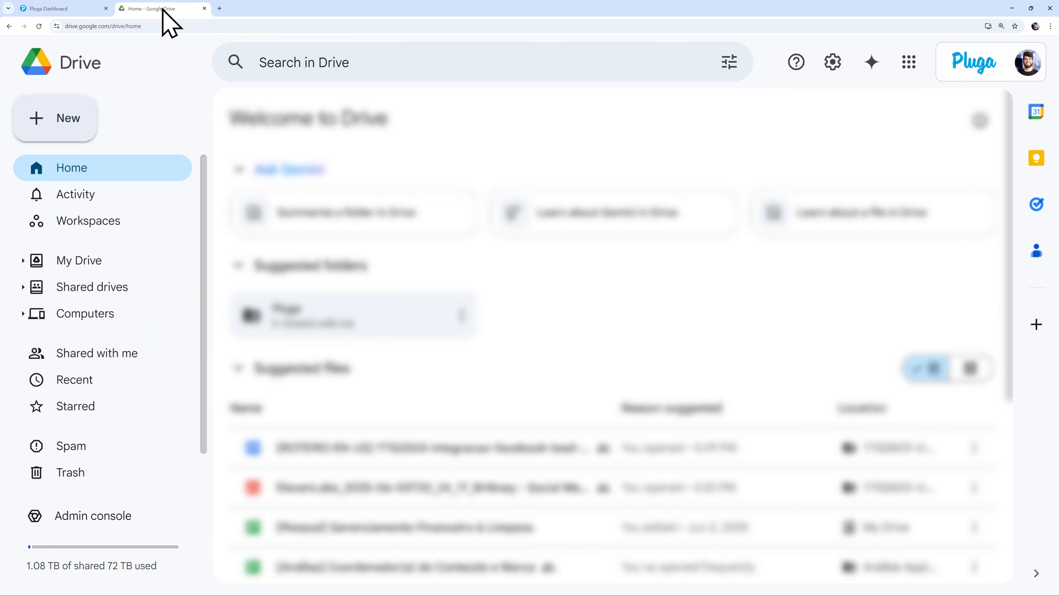
{"action": "left_click", "coordinate": [67, 125]}
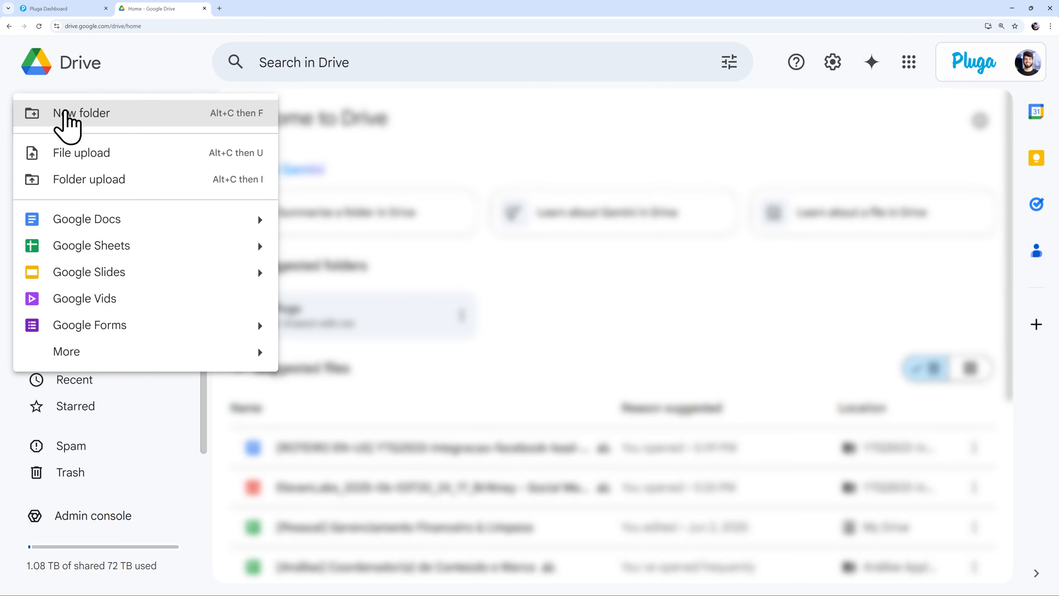
{"action": "left_click", "coordinate": [99, 260]}
- Title the spreadsheet 'Affiliate Campaign' and rename the Sheet1 tab to 'Leads'
{"action": "key", "text": "ctrl+plus"}
{"action": "key", "text": "ctrl+plus"}
{"action": "key", "text": "ctrl+plus"}
{"action": "key", "text": "ctrl+plus"}
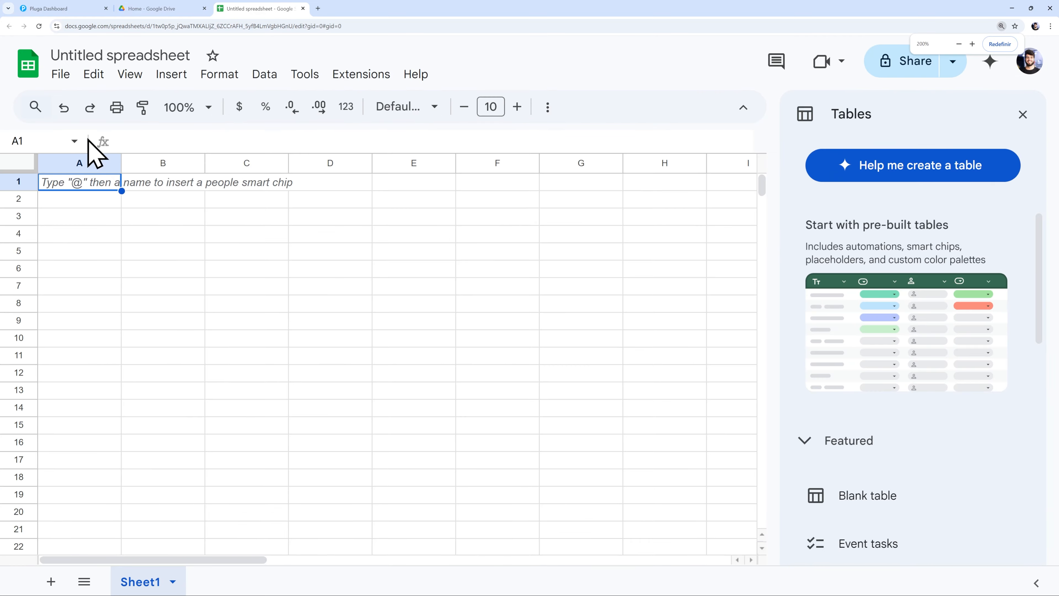
{"action": "left_click", "coordinate": [135, 57]}
{"action": "type", "text": "Affiliate Campaign"}
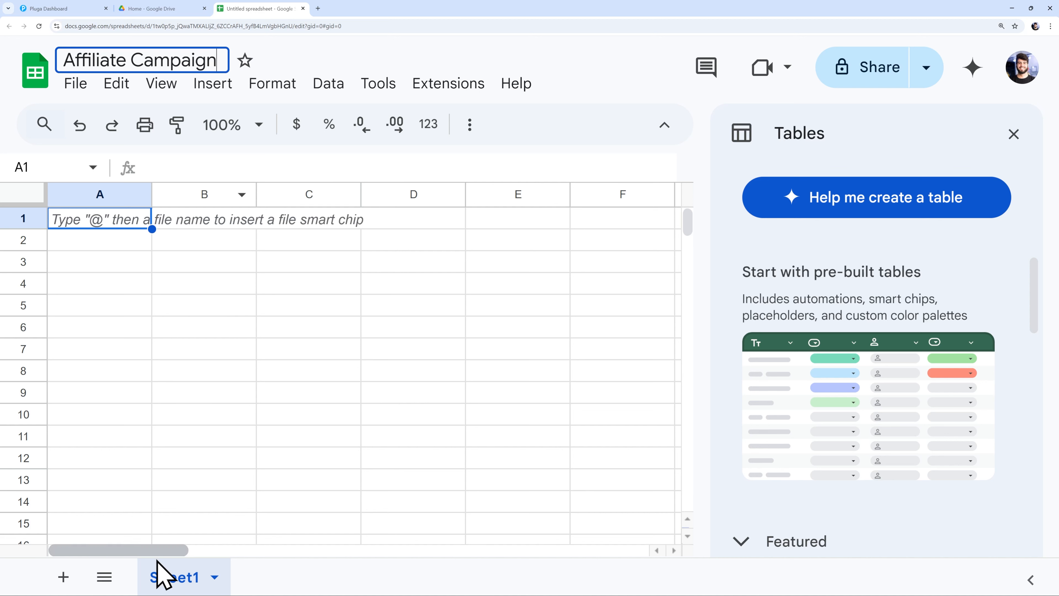
{"action": "double_click", "coordinate": [168, 578]}
{"action": "type", "text": "Leads"}
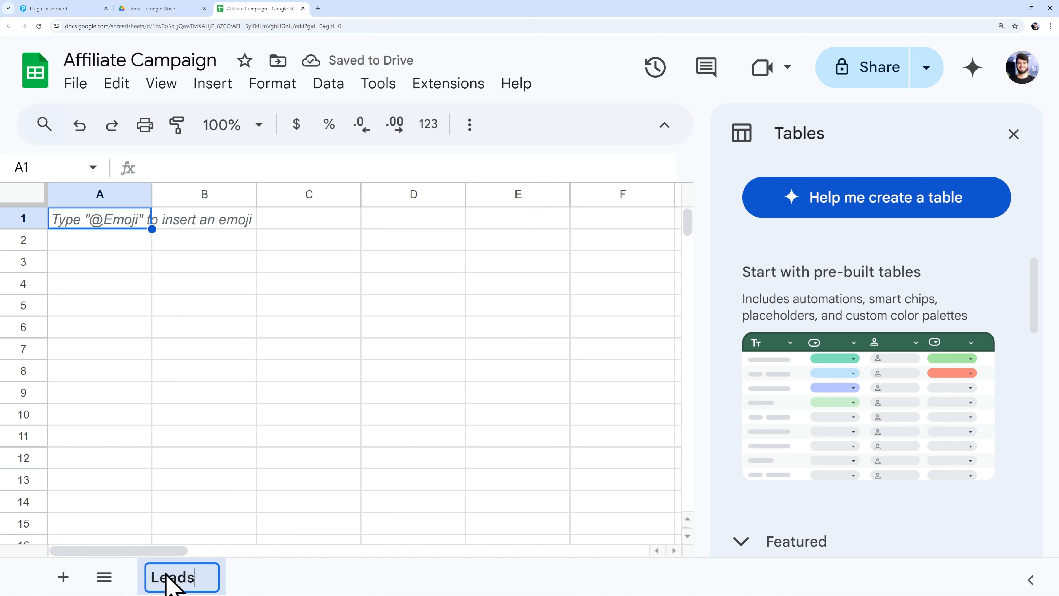
{"action": "key", "text": "Return"}
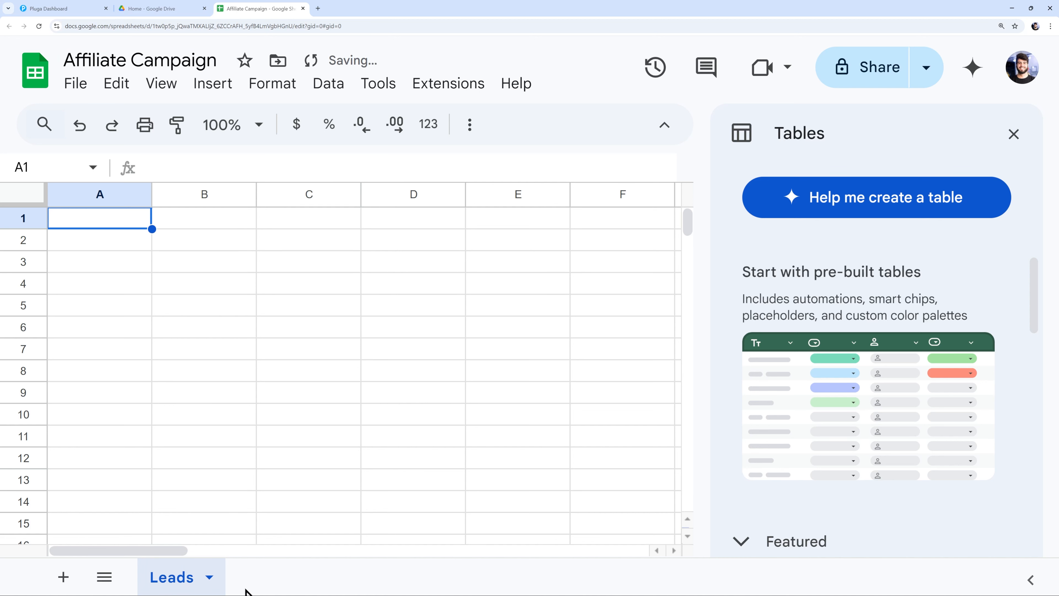
- Back in Pluga, select spreadsheet Affiliate Campaign and sheet Leads, then continue to mapping
{"action": "left_click", "coordinate": [73, 9]}
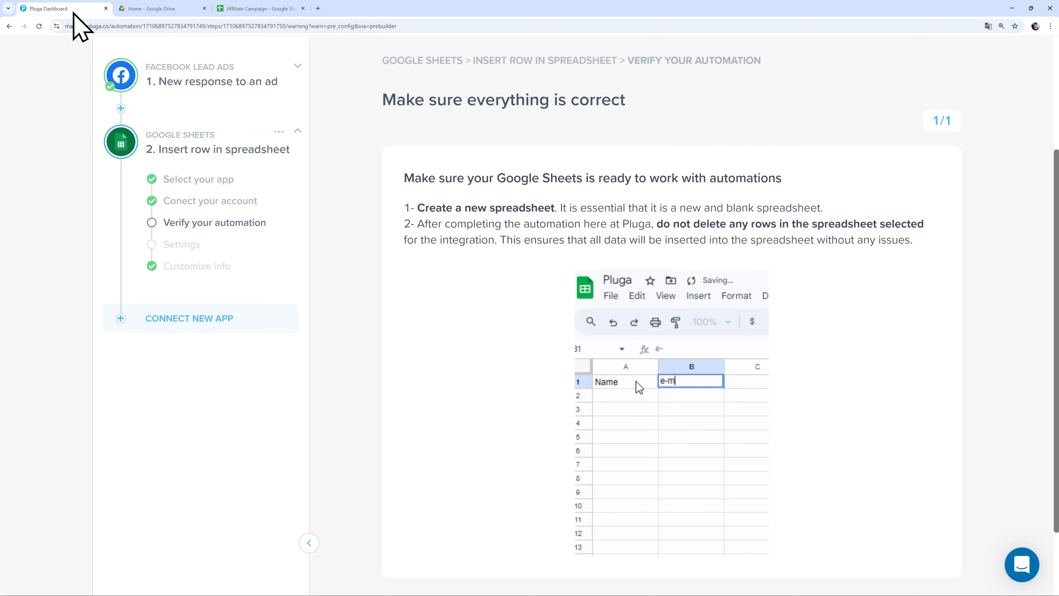
{"action": "scroll", "coordinate": [476, 413], "scroll_direction": "down", "scroll_amount": 3}
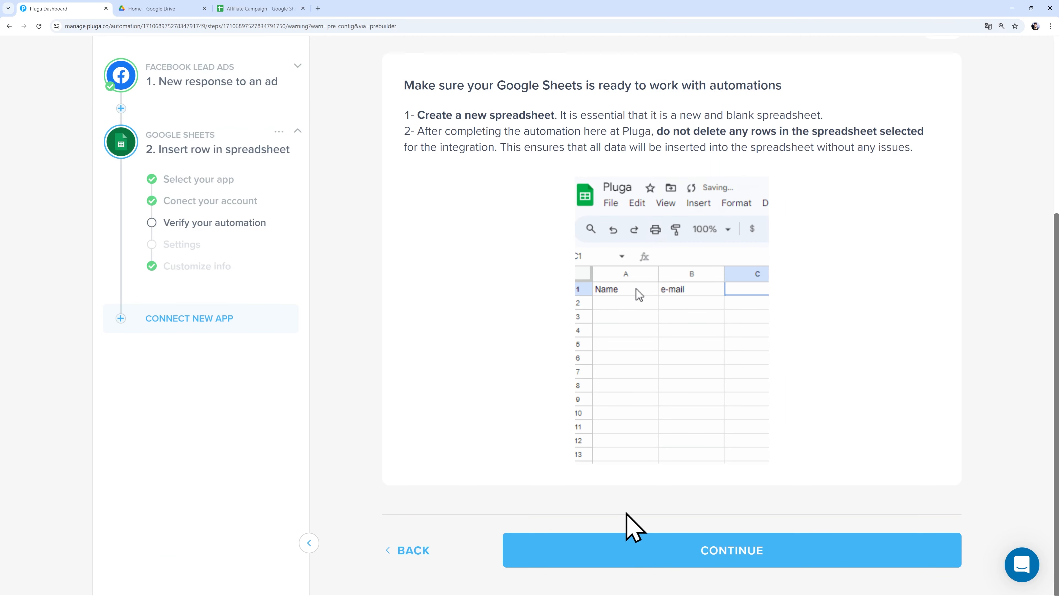
{"action": "left_click", "coordinate": [651, 551]}
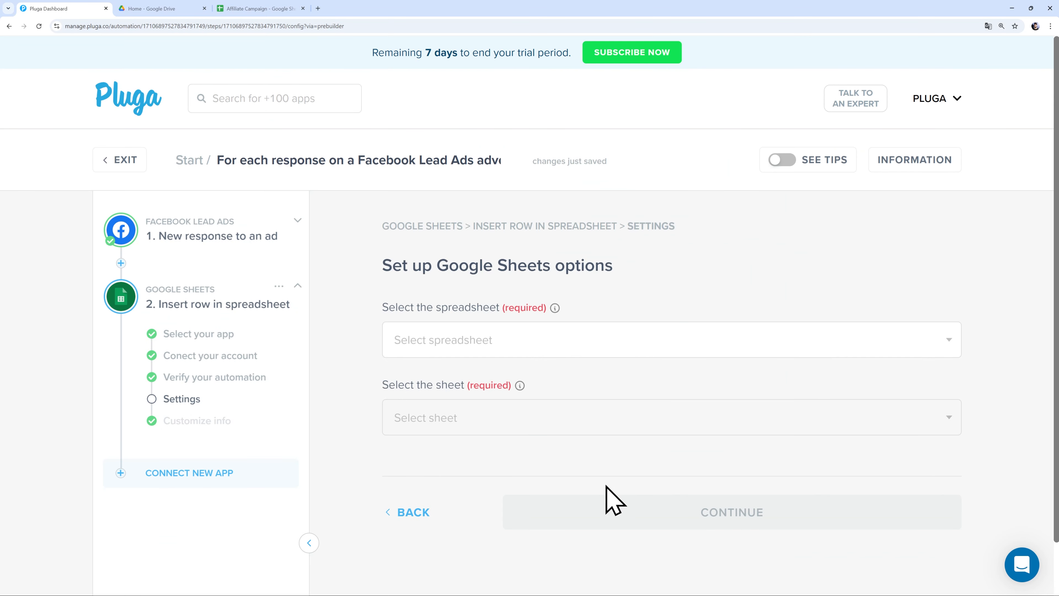
{"action": "left_click", "coordinate": [484, 339]}
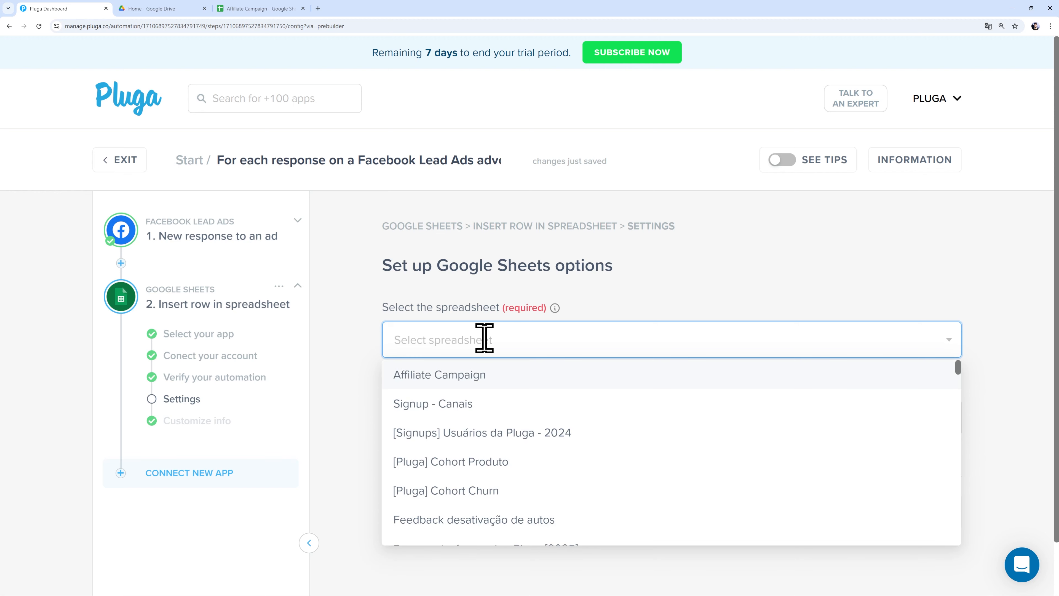
{"action": "left_click", "coordinate": [455, 377]}
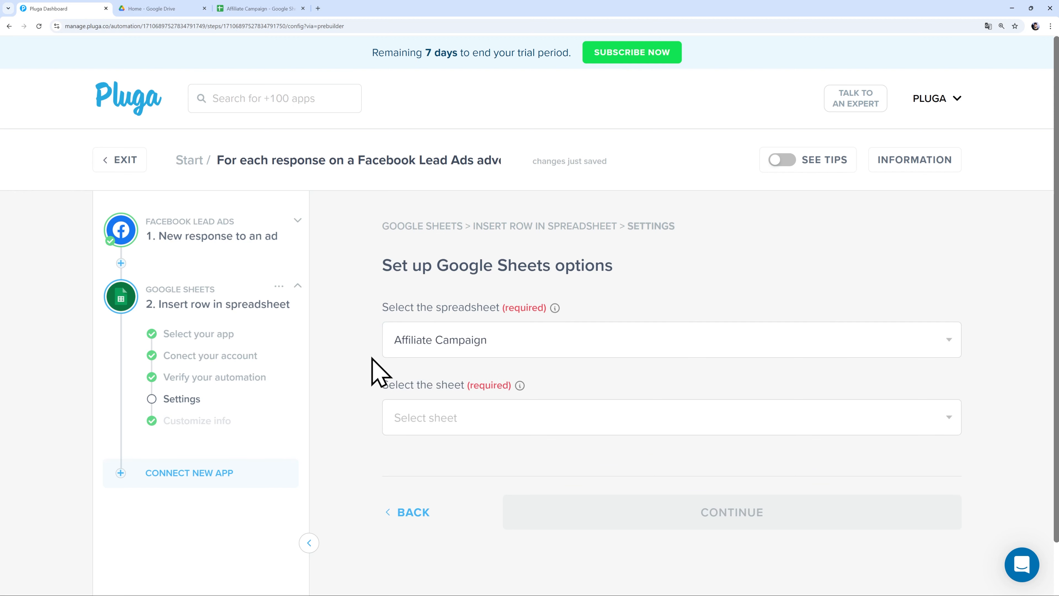
{"action": "left_click", "coordinate": [430, 416]}
{"action": "left_click", "coordinate": [411, 452]}
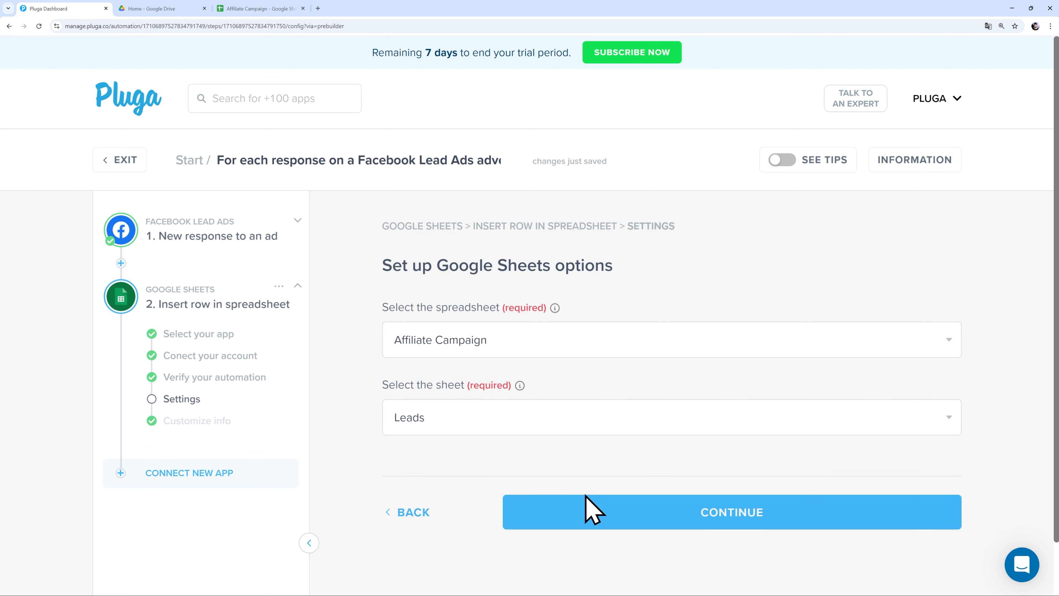
{"action": "left_click", "coordinate": [630, 512]}
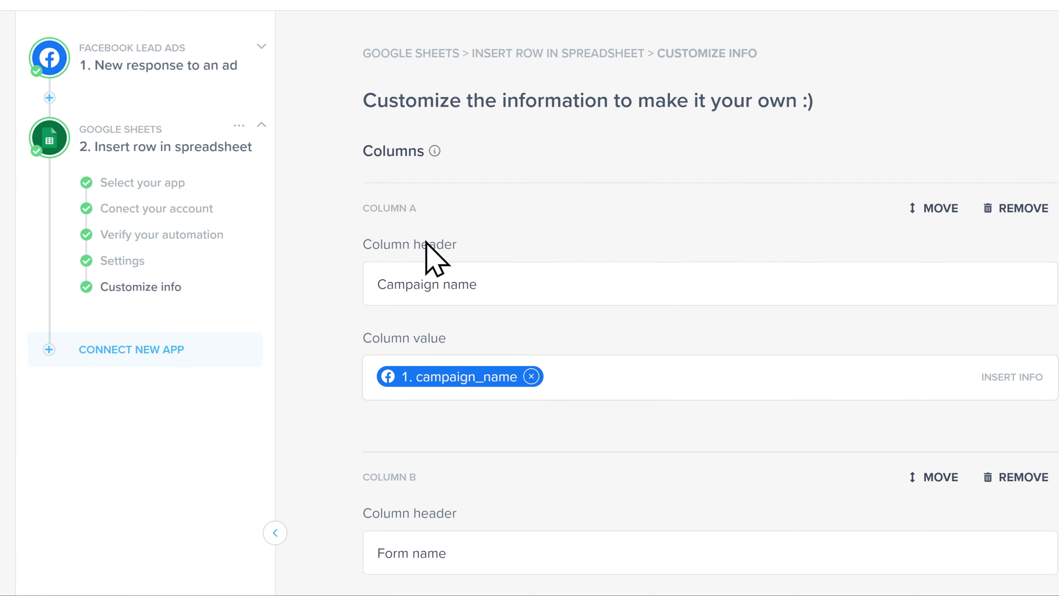
- Review pre-filled Columns A–C: campaign_name, form_name and Lead creation date/time
{"action": "scroll", "coordinate": [473, 371], "scroll_direction": "down", "scroll_amount": 6}
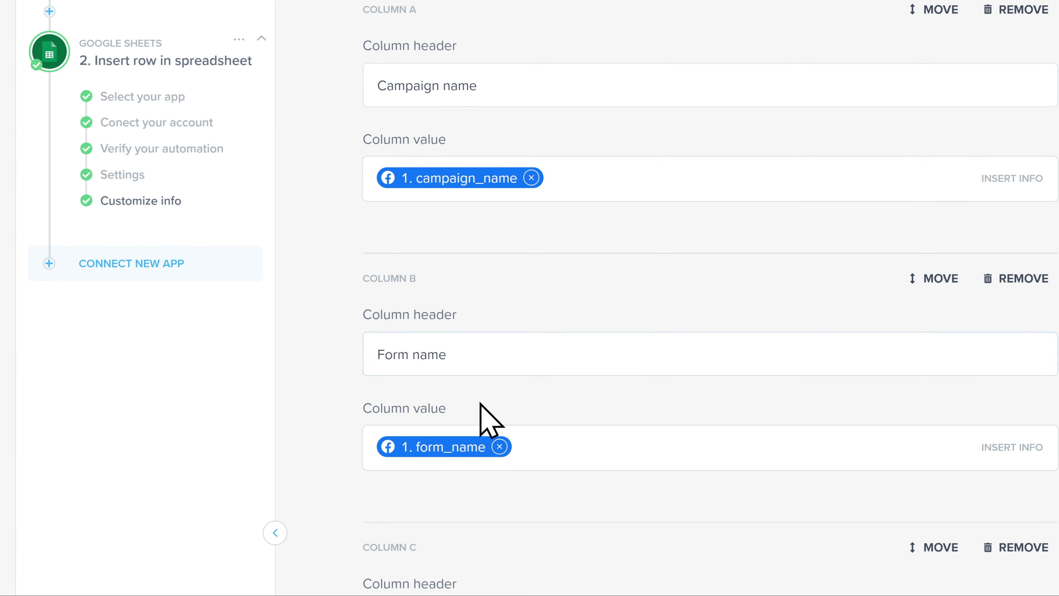
{"action": "scroll", "coordinate": [466, 353], "scroll_direction": "down", "scroll_amount": 6}
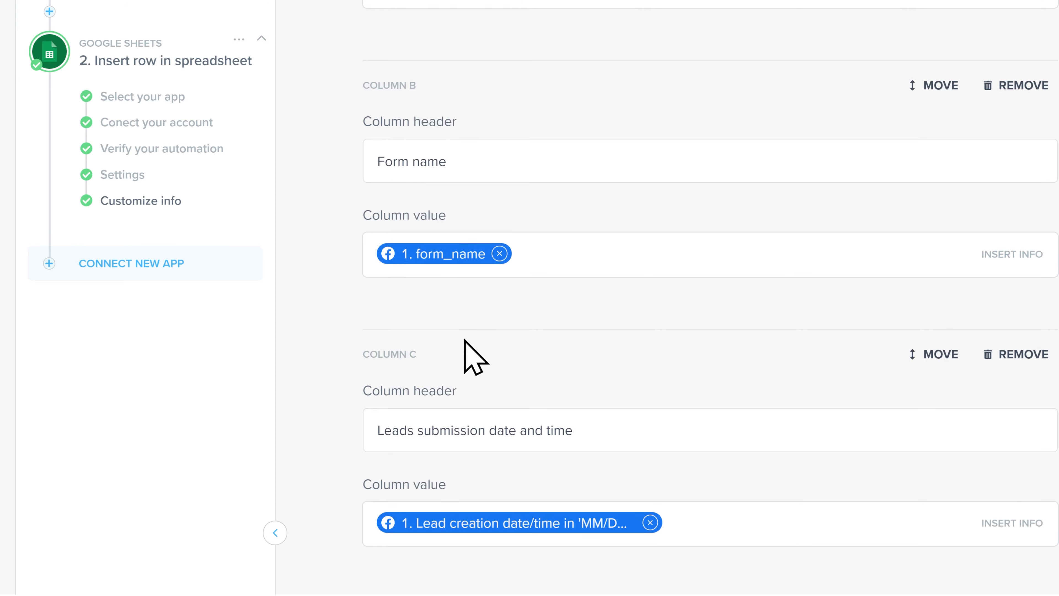
{"action": "scroll", "coordinate": [467, 344], "scroll_direction": "down", "scroll_amount": 3}
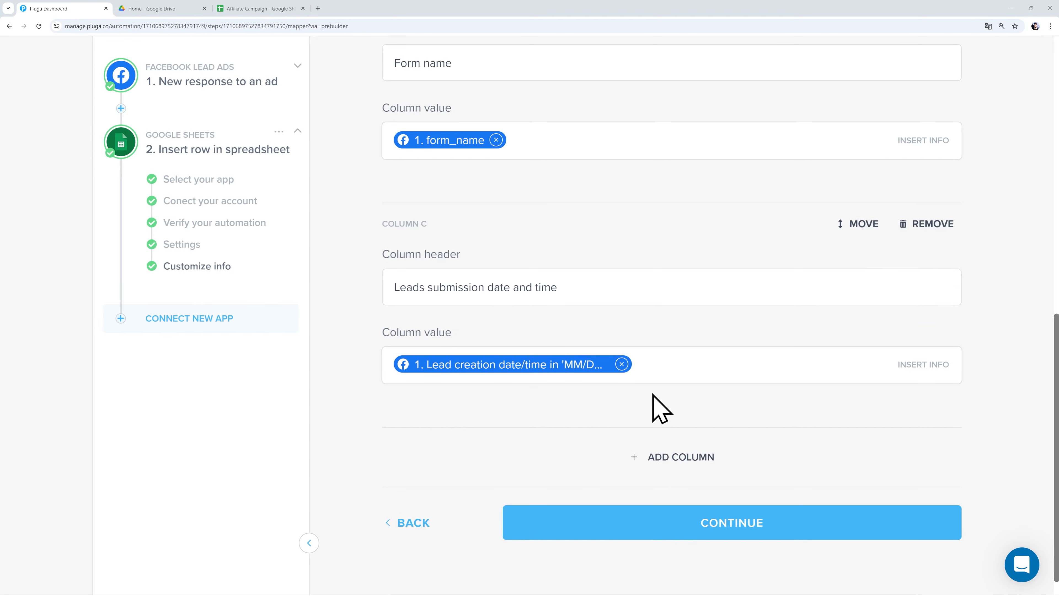
- Add Column D headed 'Lead name' and fill it with the lead's full_name
{"action": "left_click", "coordinate": [664, 452]}
{"action": "scroll", "coordinate": [652, 461], "scroll_direction": "down", "scroll_amount": 3}
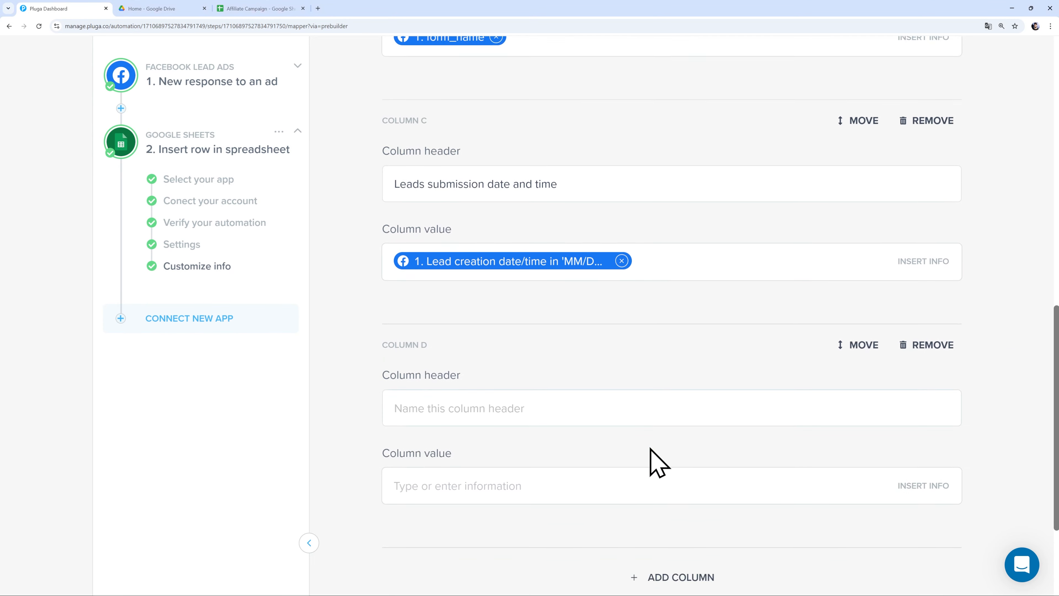
{"action": "scroll", "coordinate": [638, 455], "scroll_direction": "down", "scroll_amount": 2}
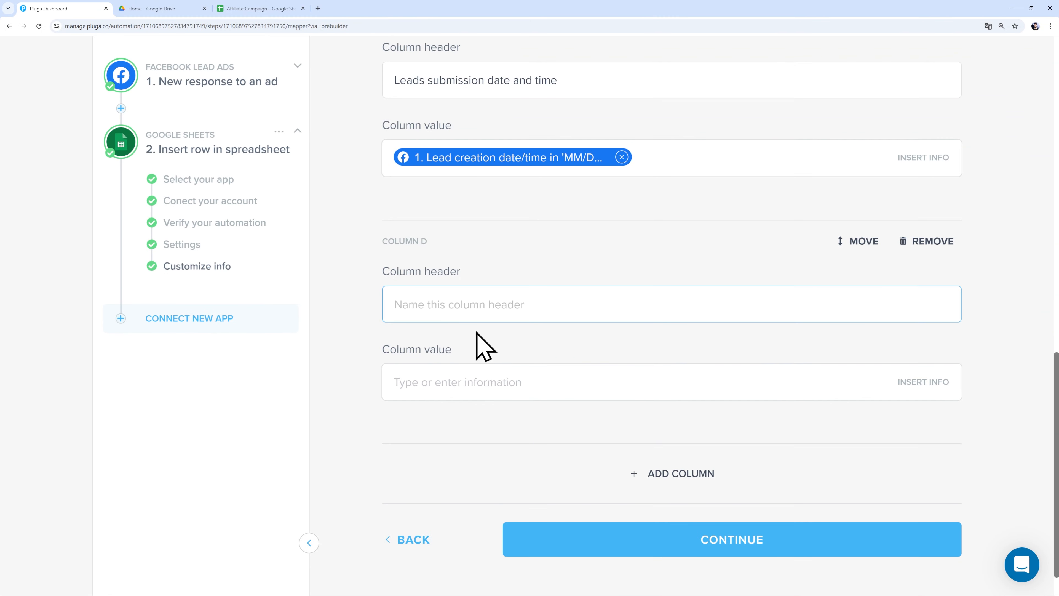
{"action": "left_click", "coordinate": [546, 380]}
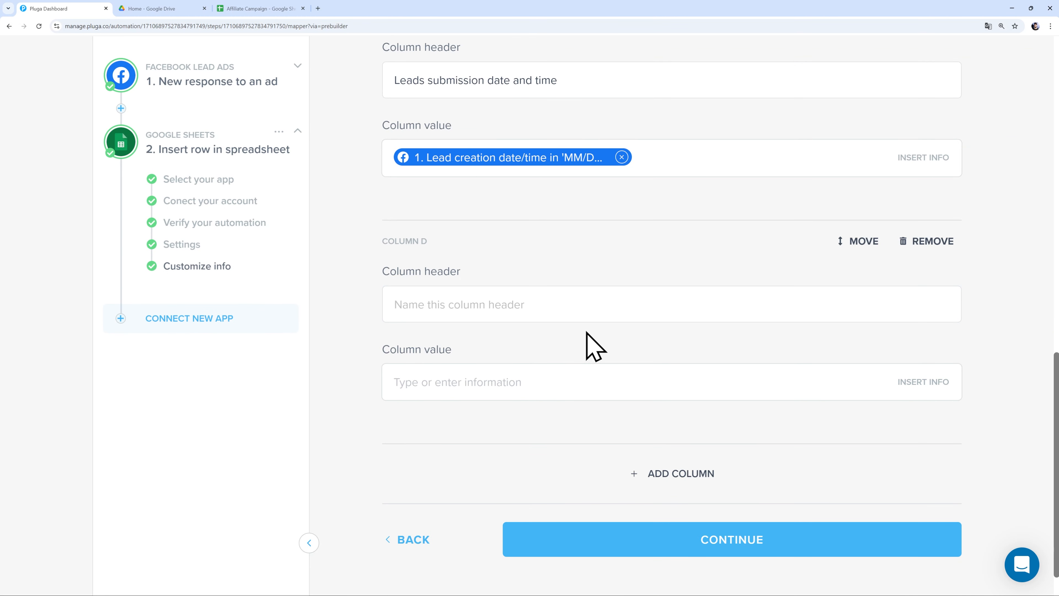
{"action": "left_click", "coordinate": [564, 312]}
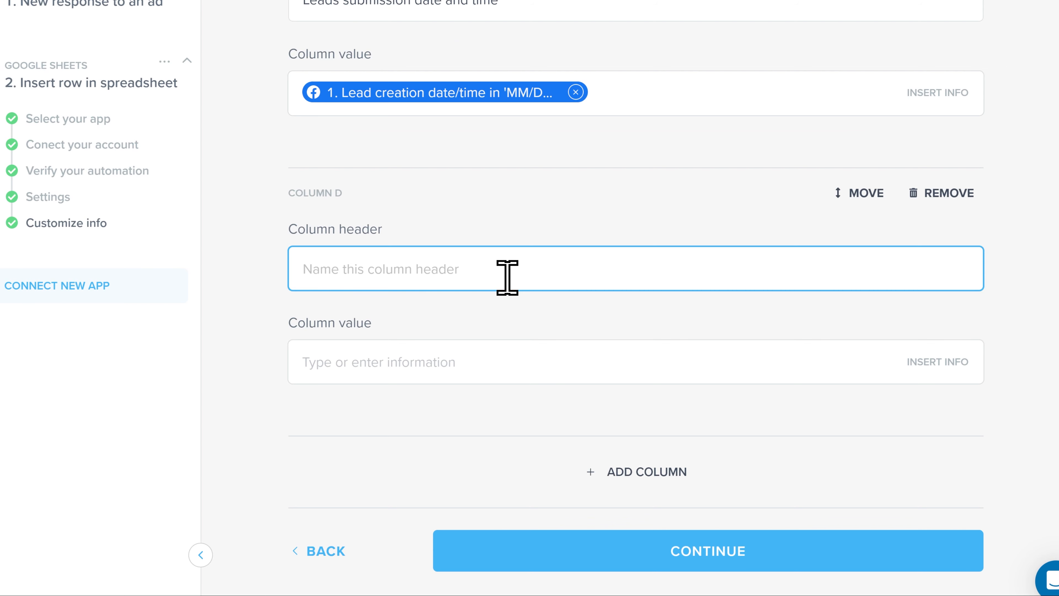
{"action": "type", "text": "Lead name"}
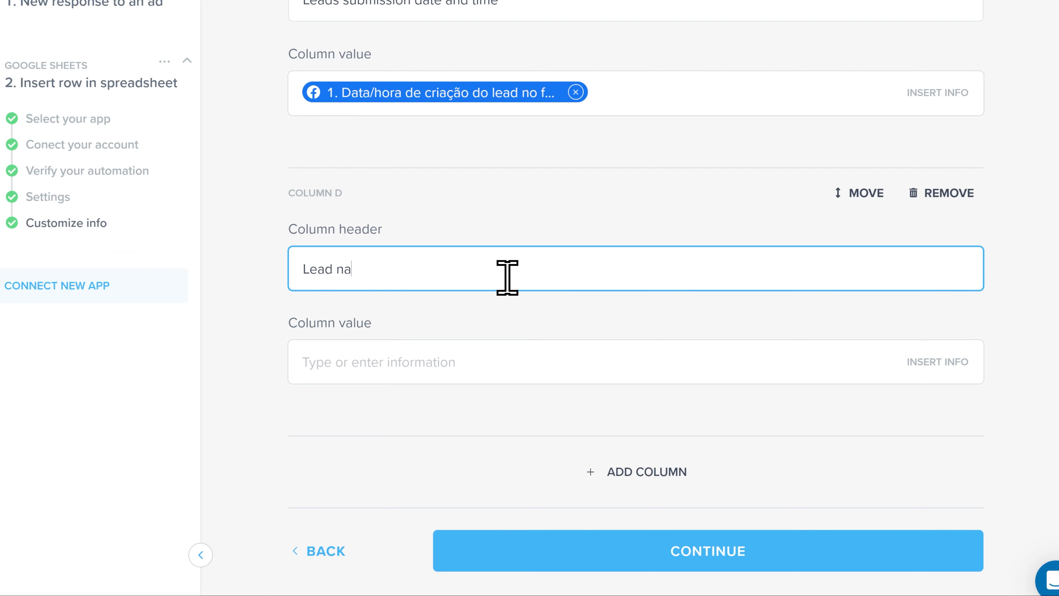
{"action": "left_click", "coordinate": [475, 353]}
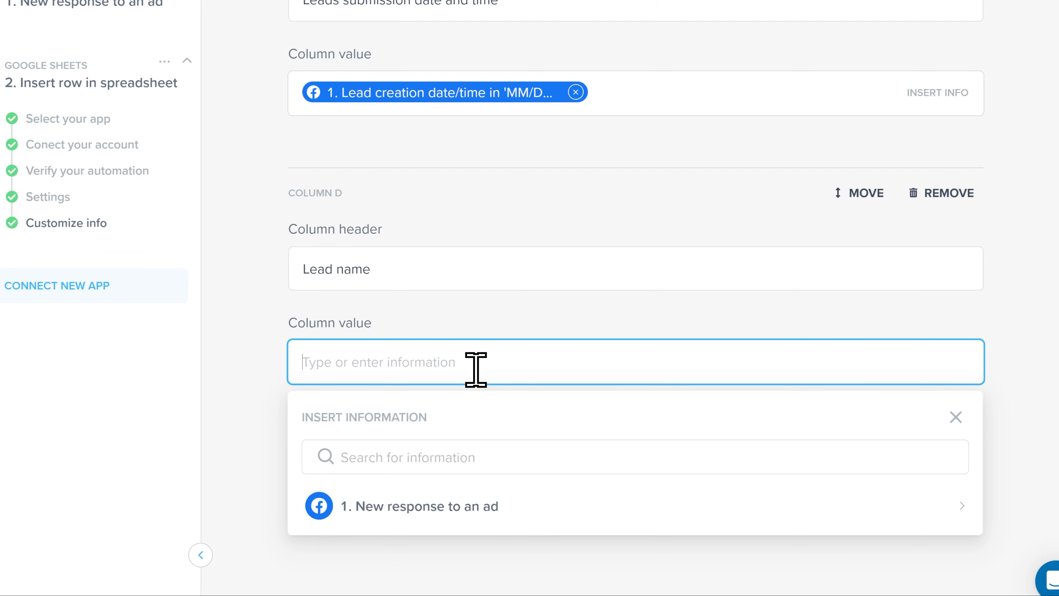
{"action": "left_click", "coordinate": [458, 456]}
{"action": "type", "text": "full"}
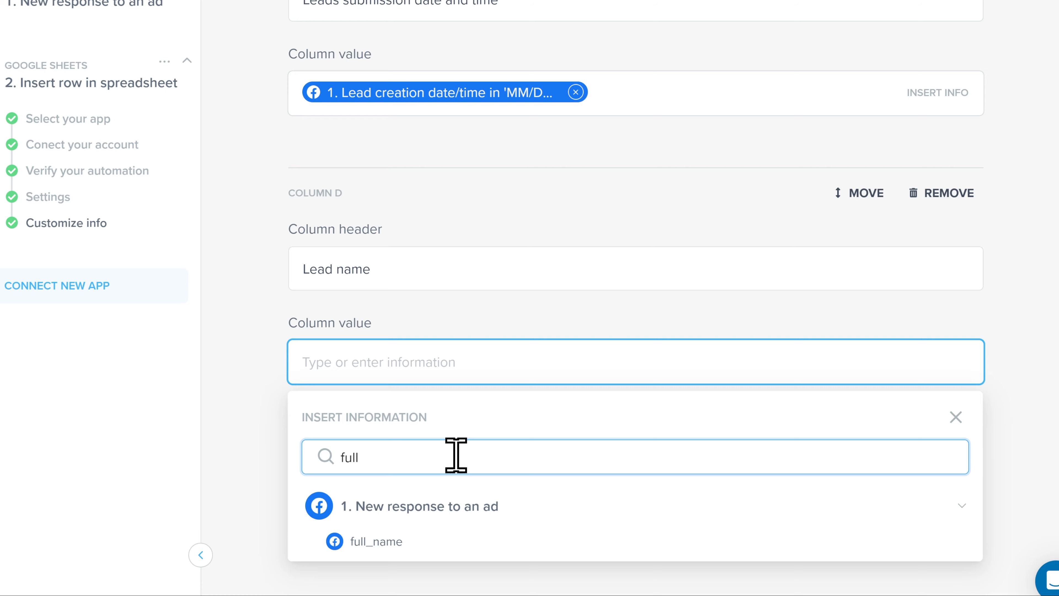
{"action": "left_click", "coordinate": [376, 541]}
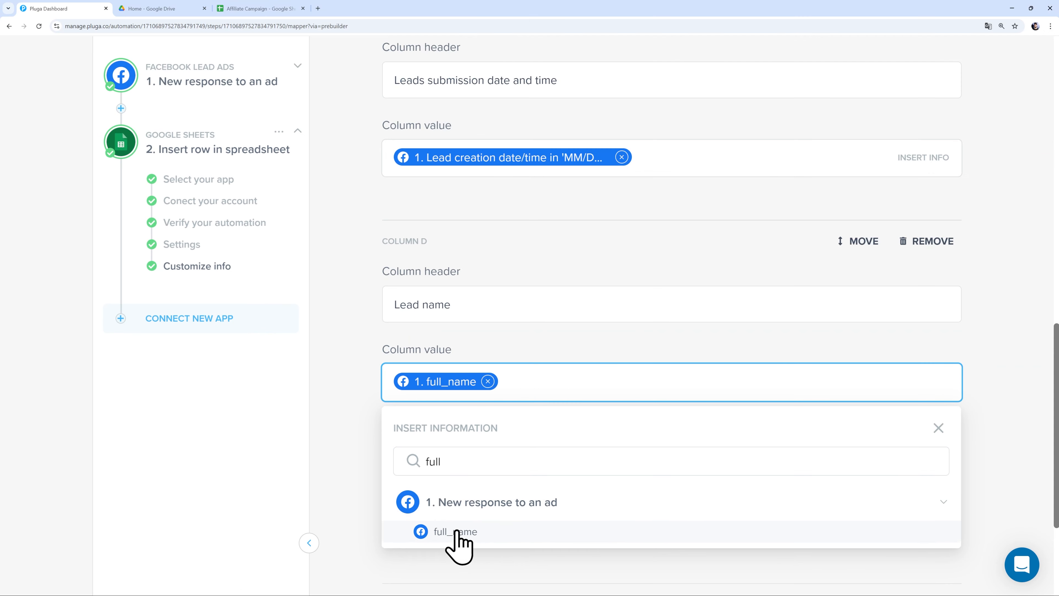
{"action": "left_click", "coordinate": [396, 377]}
- Add a new Column E to the mapping for the company name
{"action": "left_click", "coordinate": [629, 471]}
{"action": "scroll", "coordinate": [626, 476], "scroll_direction": "down", "scroll_amount": 4}
{"action": "left_click", "coordinate": [474, 363]}
- Head Column E 'Company name' and fill it with company_name
{"action": "type", "text": "comp"}
{"action": "scroll", "coordinate": [456, 414], "scroll_direction": "down", "scroll_amount": 2}
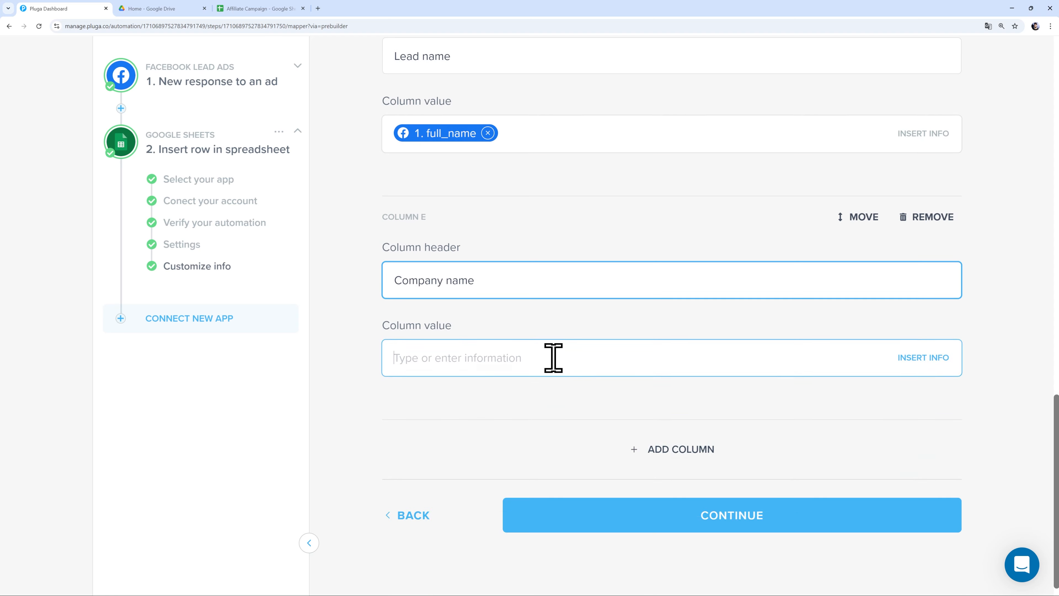
{"action": "left_click", "coordinate": [553, 358]}
{"action": "type", "text": "com"}
{"action": "left_click", "coordinate": [483, 507]}
- Add Column F headed 'Email' and fill it with the lead's email
{"action": "left_click", "coordinate": [651, 434]}
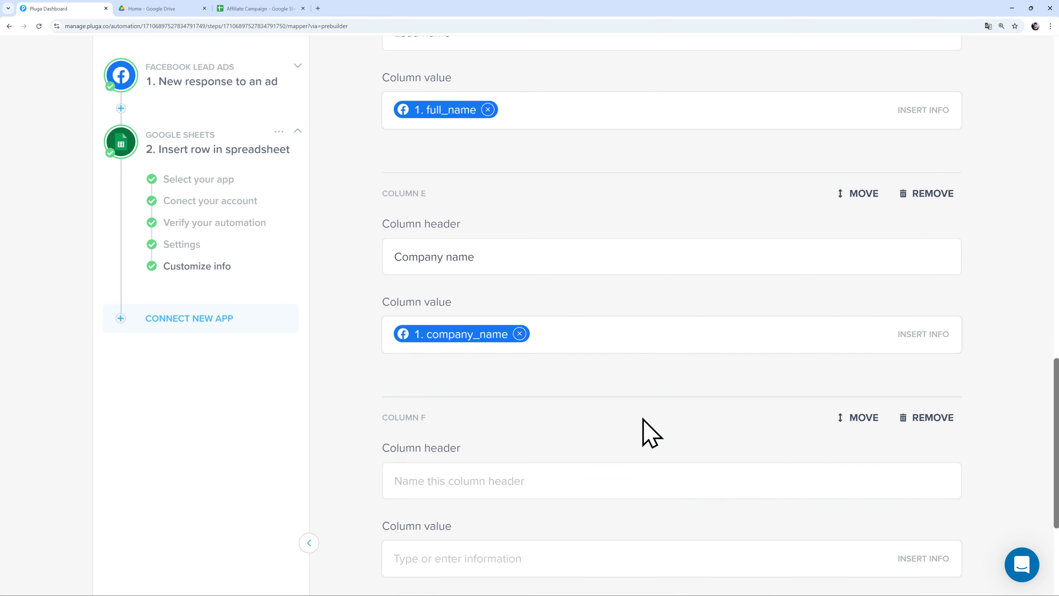
{"action": "scroll", "coordinate": [584, 376], "scroll_direction": "down", "scroll_amount": 4}
{"action": "left_click", "coordinate": [487, 310]}
{"action": "type", "text": "Email"}
{"action": "left_click", "coordinate": [509, 392]}
{"action": "type", "text": "email"}
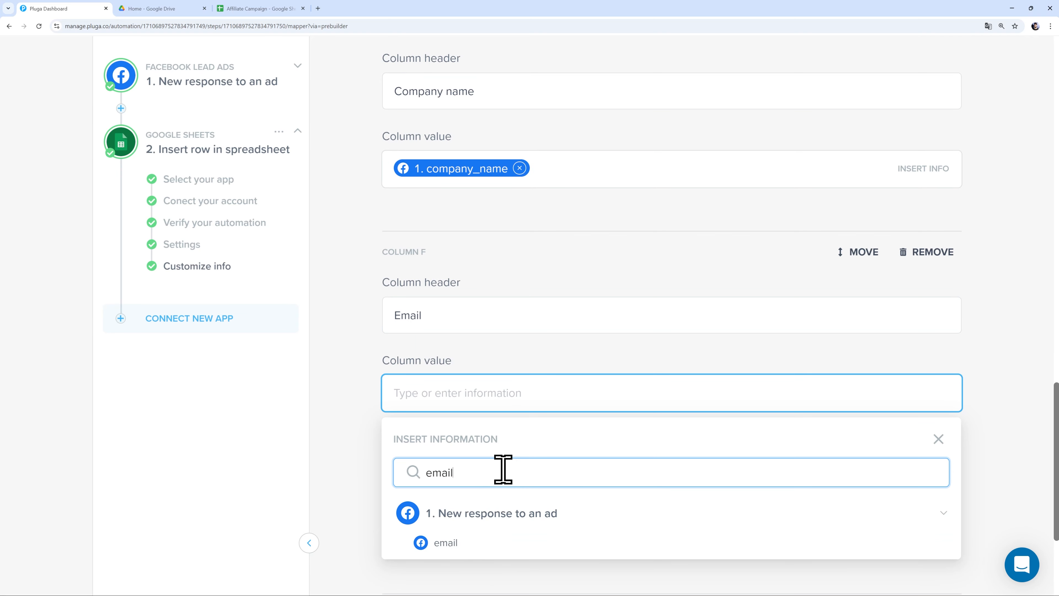
{"action": "left_click", "coordinate": [450, 542]}
- Add Column G headed 'Phone number' and fill it with phone_number
{"action": "scroll", "coordinate": [500, 459], "scroll_direction": "down", "scroll_amount": 1}
{"action": "left_click", "coordinate": [520, 431]}
{"action": "left_click", "coordinate": [530, 480]}
{"action": "type", "text": "Phone number"}
{"action": "scroll", "coordinate": [522, 471], "scroll_direction": "down", "scroll_amount": 3}
{"action": "left_click", "coordinate": [513, 434]}
{"action": "type", "text": "phone"}
{"action": "left_click", "coordinate": [459, 490]}
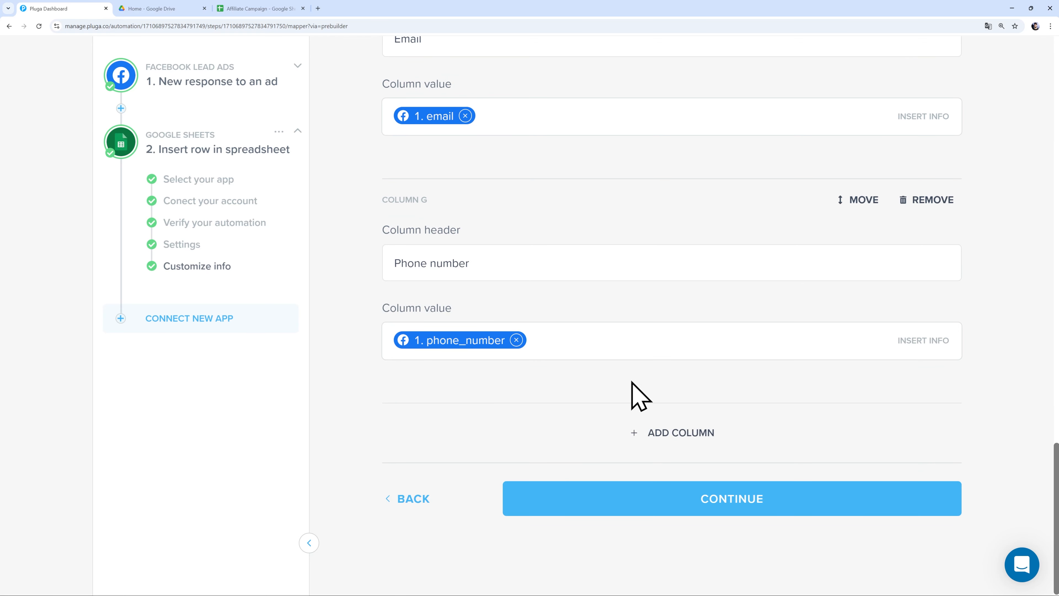
- Save the seven-column Google Sheets mapping and finish the automation
{"action": "left_click", "coordinate": [860, 201]}
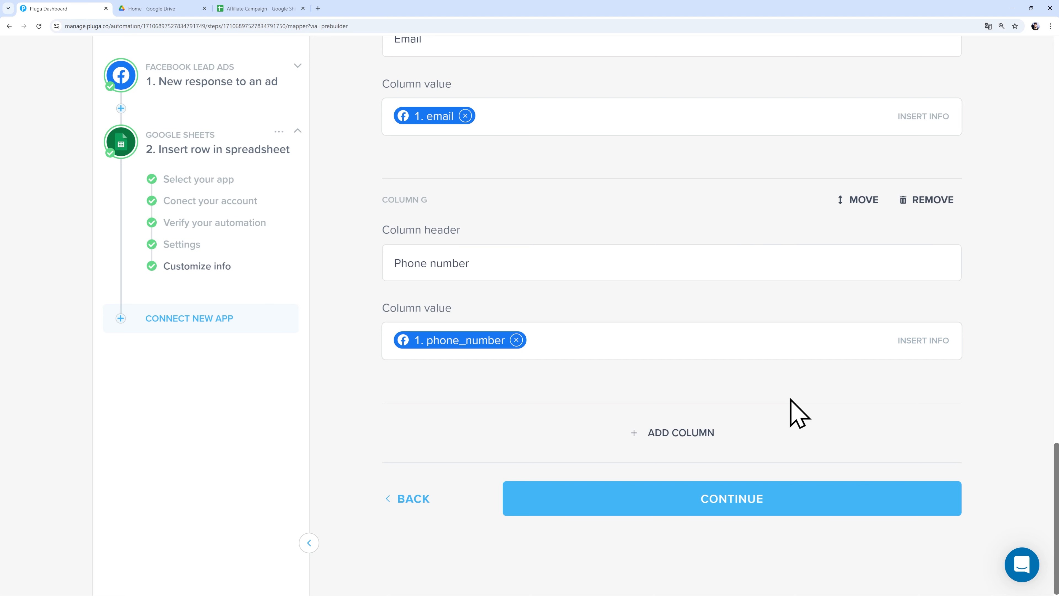
{"action": "left_click", "coordinate": [740, 503]}
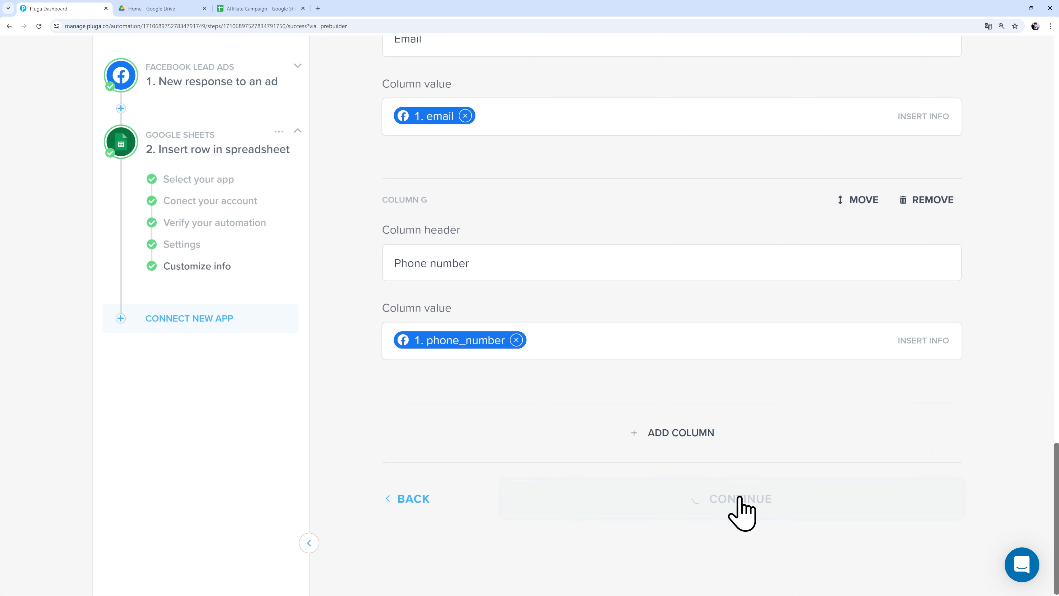
{"action": "left_click", "coordinate": [723, 471]}
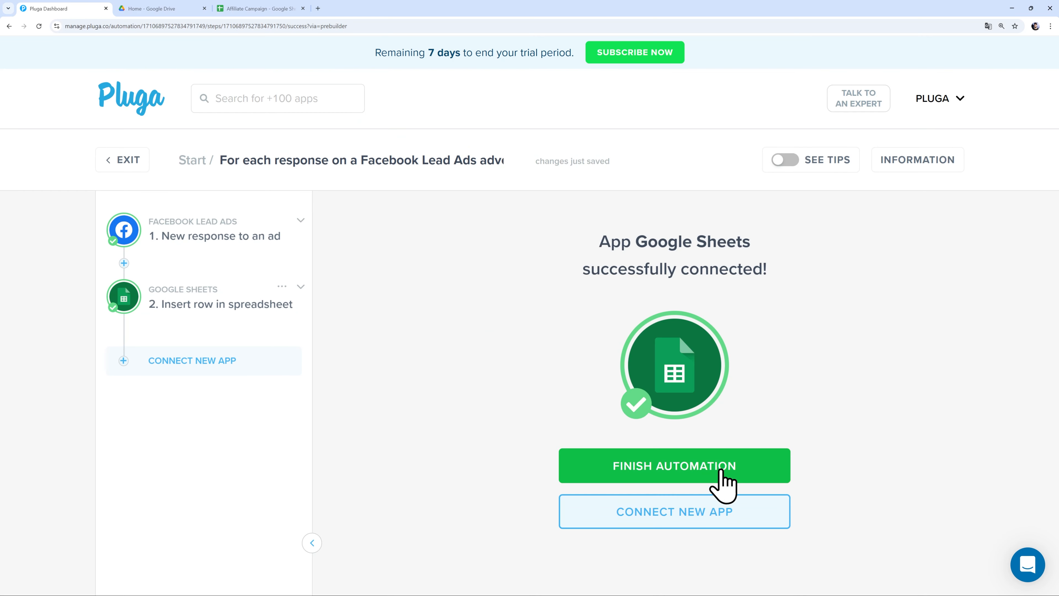